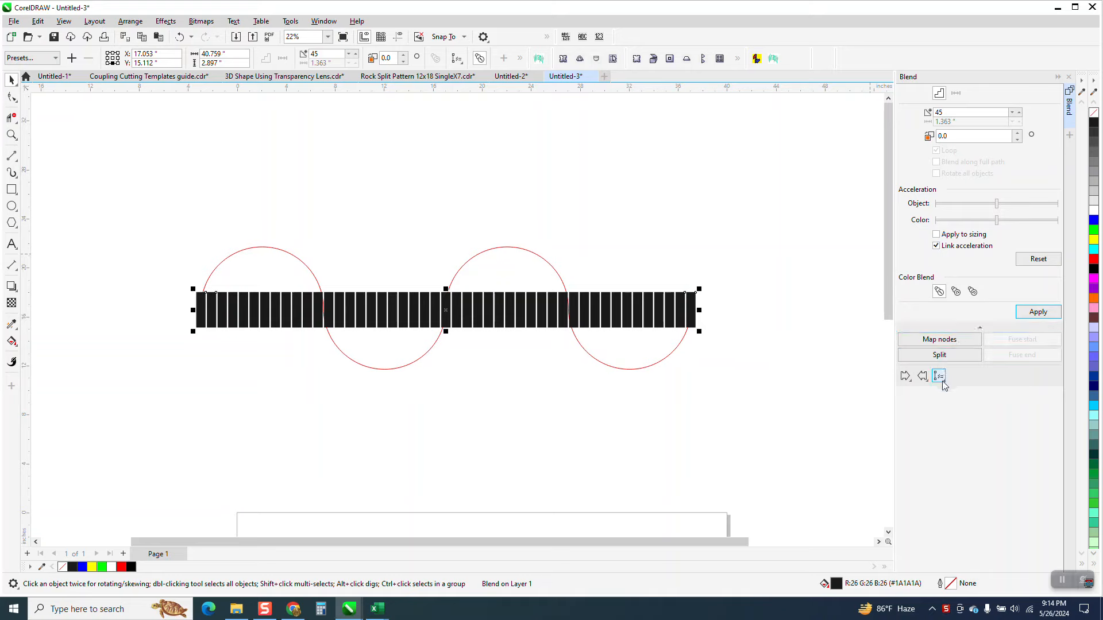
# - Attach the bar blend to the red wave path, spread along the full path with all objects rotated
pyautogui.click(939, 376)
pyautogui.click(953, 390)
pyautogui.click(550, 255)
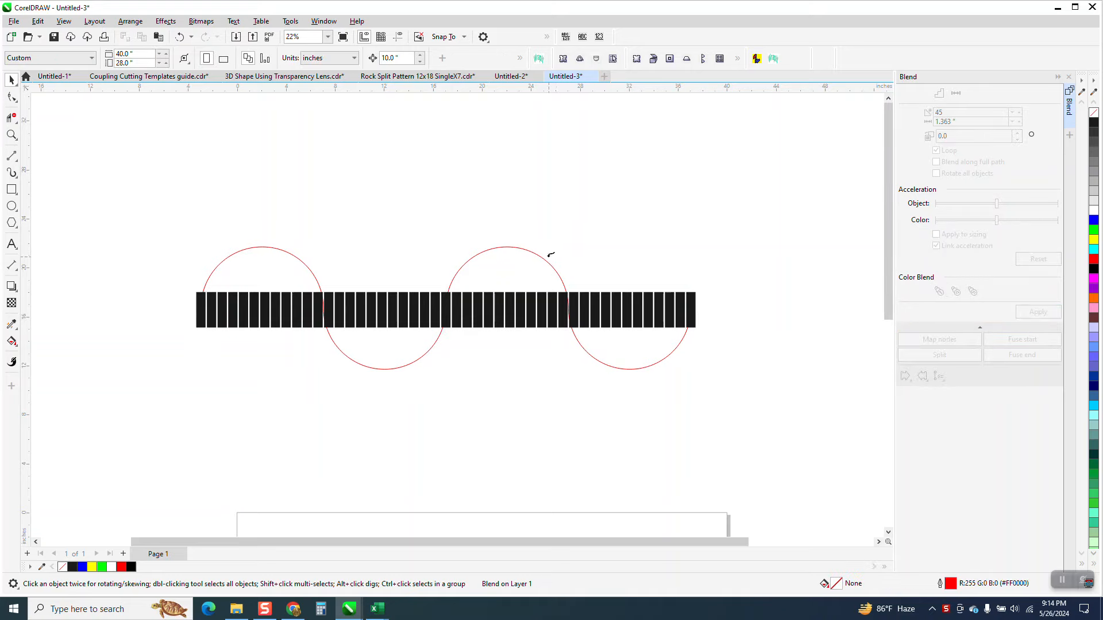
pyautogui.click(547, 260)
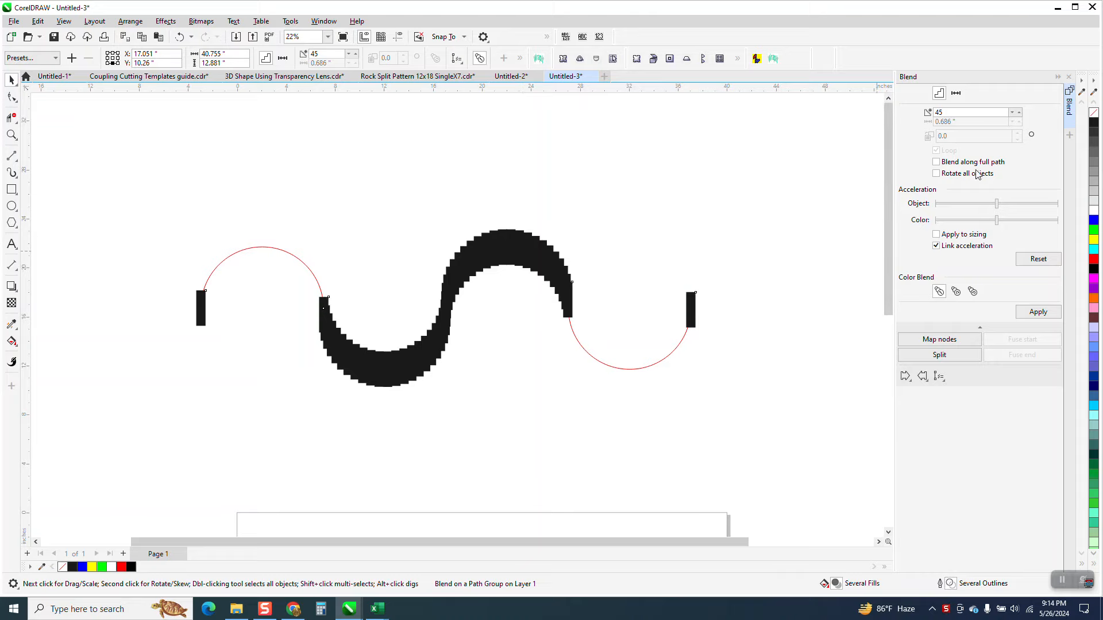
pyautogui.click(936, 162)
pyautogui.click(936, 173)
pyautogui.click(1038, 310)
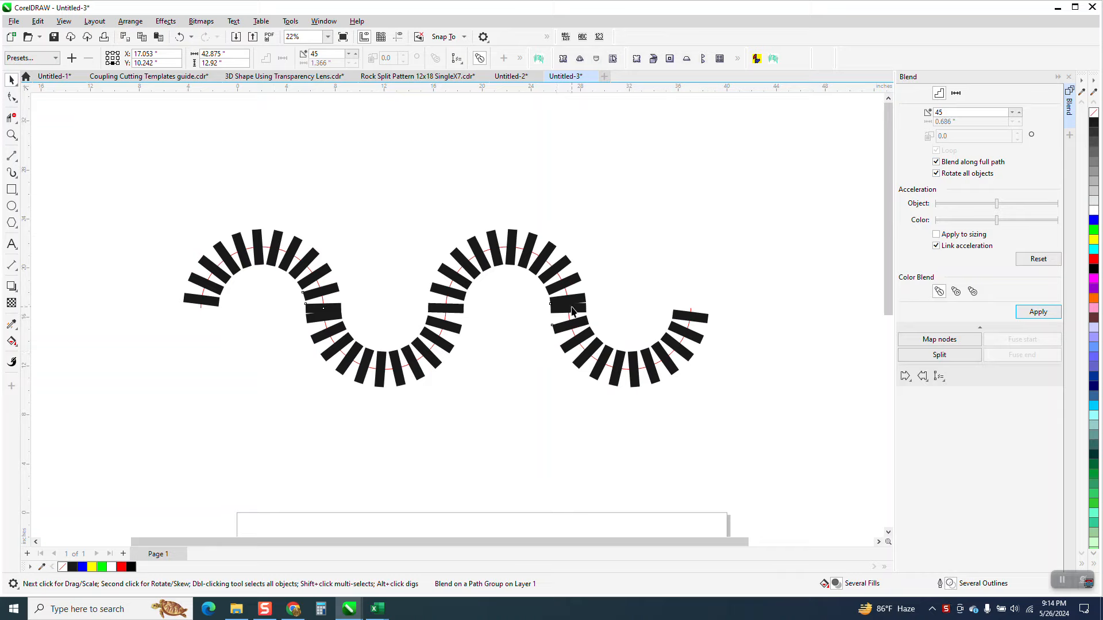
# - Undo the path blend and the original blend, going back to two separate bars at the wave's ends
pyautogui.click(179, 36)
pyautogui.click(179, 37)
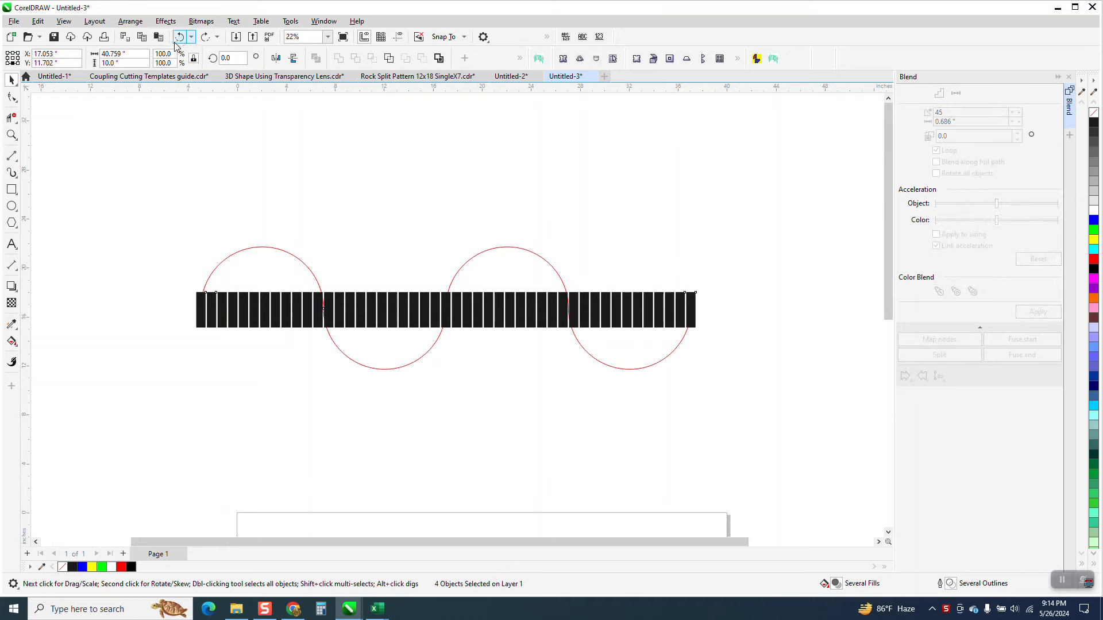
pyautogui.click(180, 38)
pyautogui.click(180, 38)
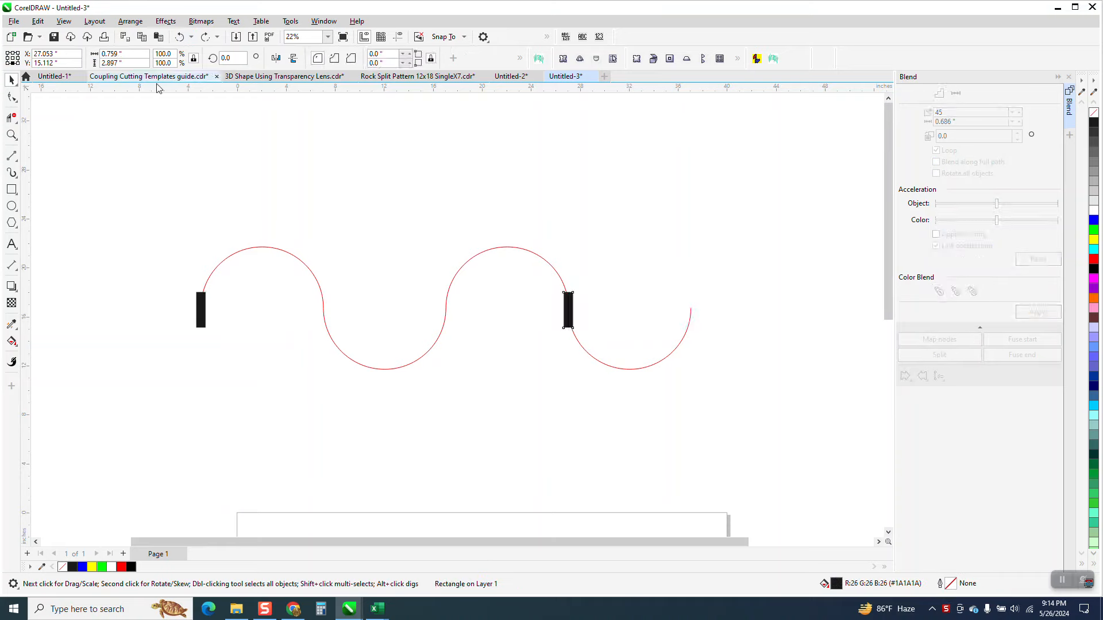
pyautogui.click(180, 38)
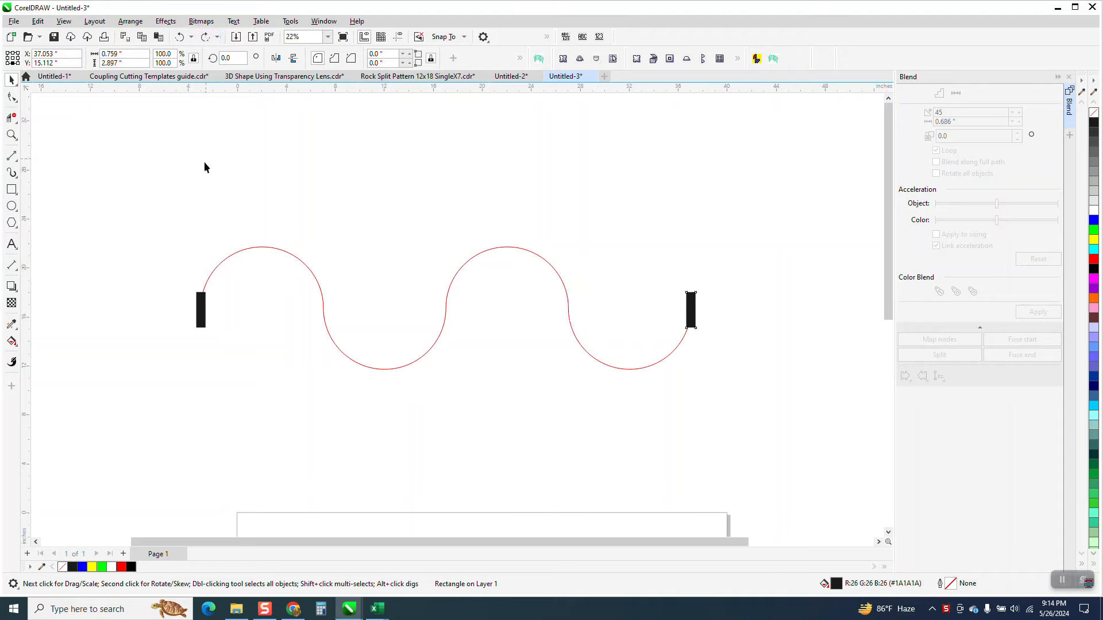
# - Move both black bars up 10 inches, clear of the wave, and delete the red wave curve
pyautogui.moveTo(707, 341); pyautogui.dragTo(710, 340)
pyautogui.press('Up')
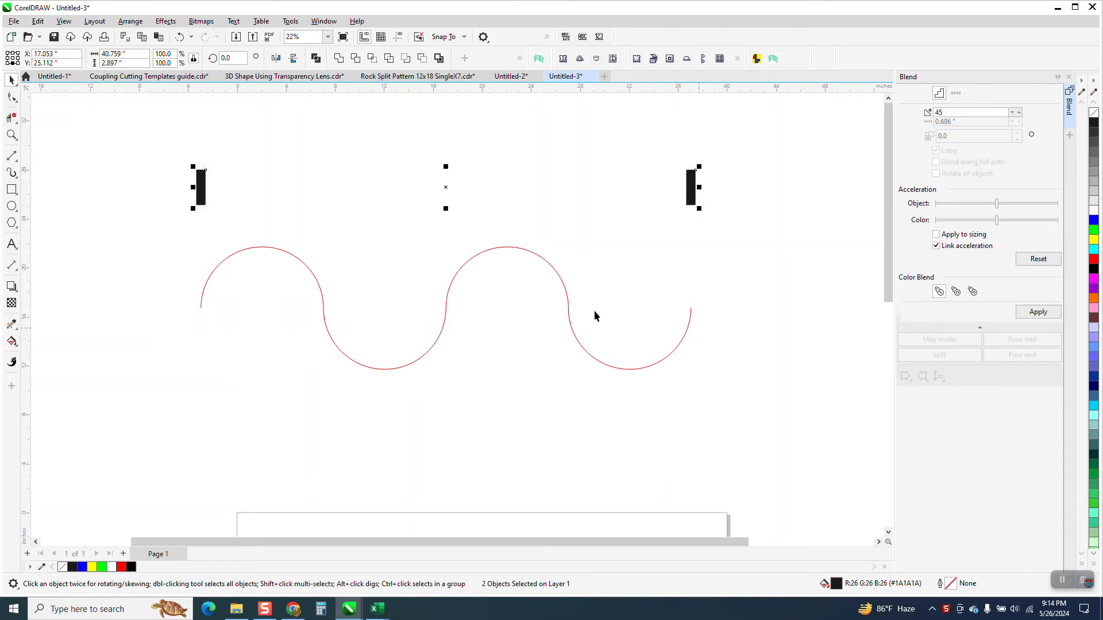
pyautogui.click(546, 269)
pyautogui.click(555, 270)
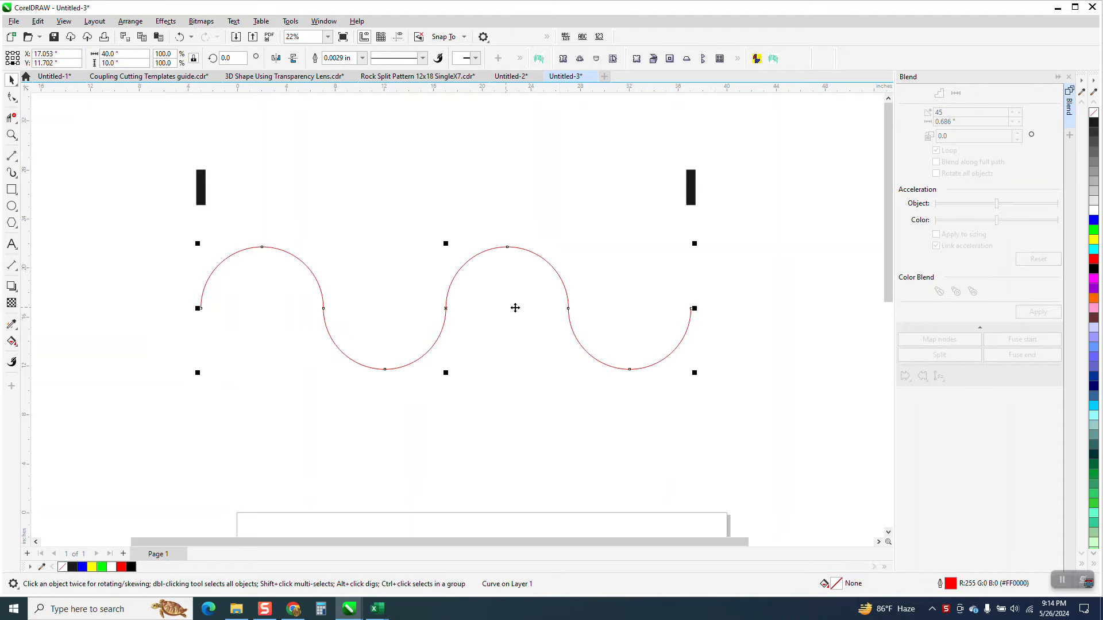
pyautogui.moveTo(447, 306)
pyautogui.mouseDown()
pyautogui.moveTo(586, 345)
pyautogui.moveTo(470, 337)
pyautogui.moveTo(443, 320)
pyautogui.moveTo(449, 309)
pyautogui.mouseUp()
pyautogui.scroll(-2, 373, 253)
pyautogui.moveTo(214, 230); pyautogui.dragTo(603, 360)
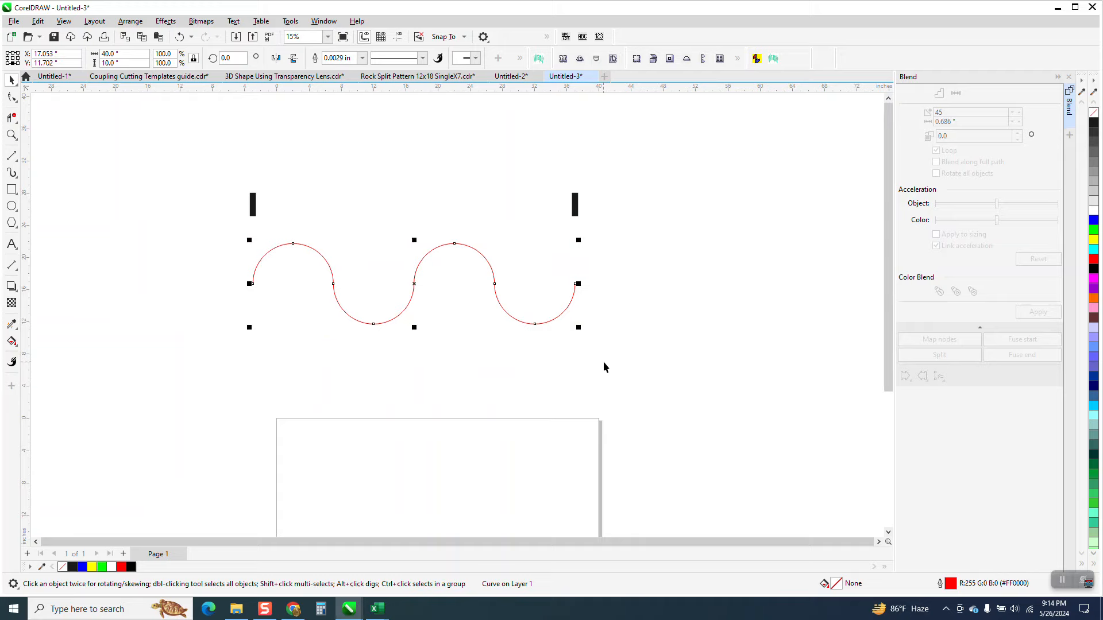
pyautogui.press('Delete')
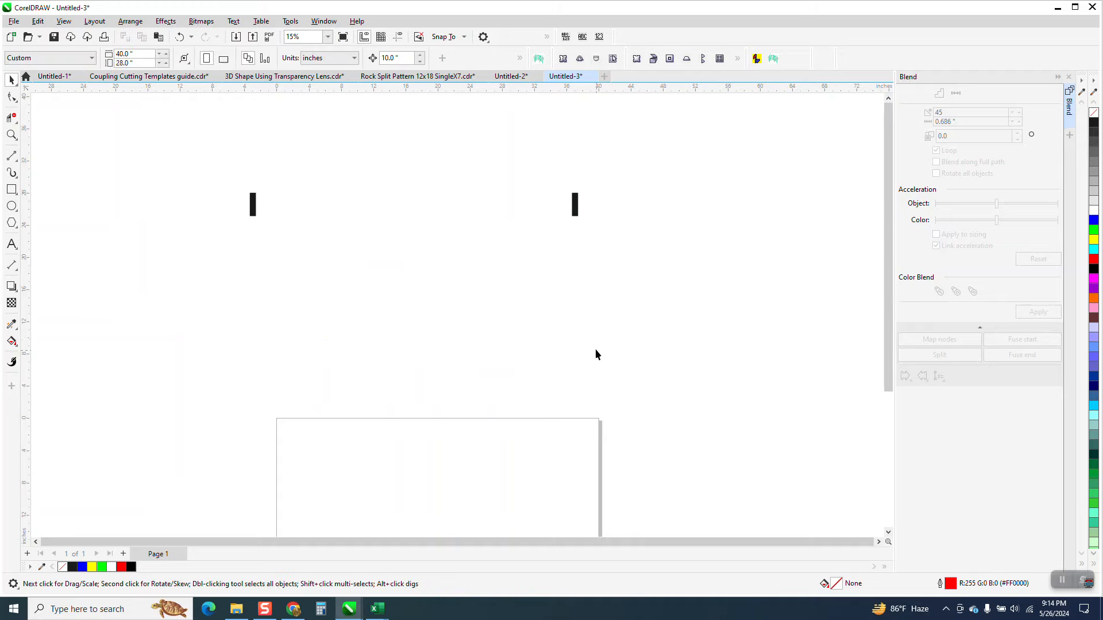
# - Draw a circle below the two bars and set its diameter to 10 inches
pyautogui.click(12, 205)
pyautogui.moveTo(379, 235); pyautogui.dragTo(303, 310)
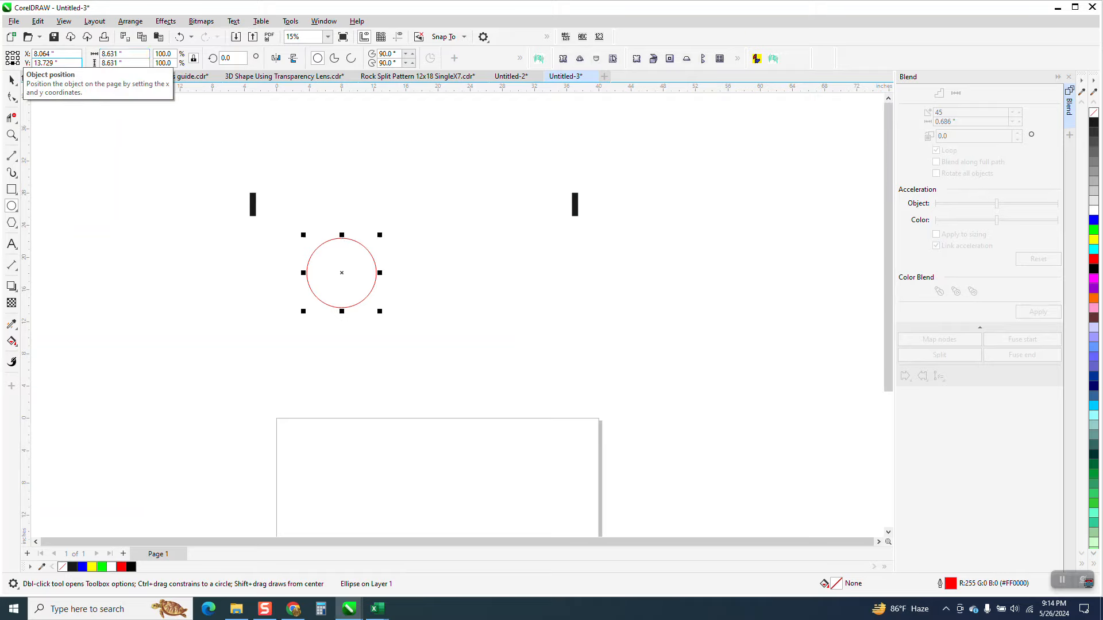
pyautogui.click(12, 79)
pyautogui.click(112, 53)
pyautogui.write('10')
pyautogui.press('Return')
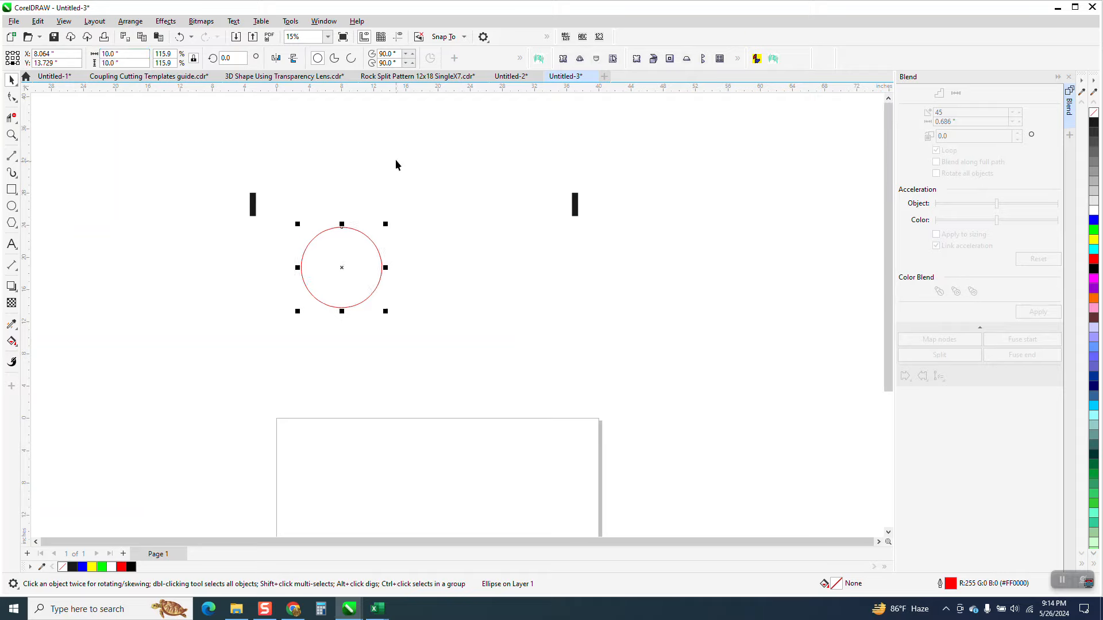
# - Centre the circle on the page and add a page-centred horizontal line about 21.84 inches long across it
pyautogui.press('p')
pyautogui.scroll(-1, 356, 183)
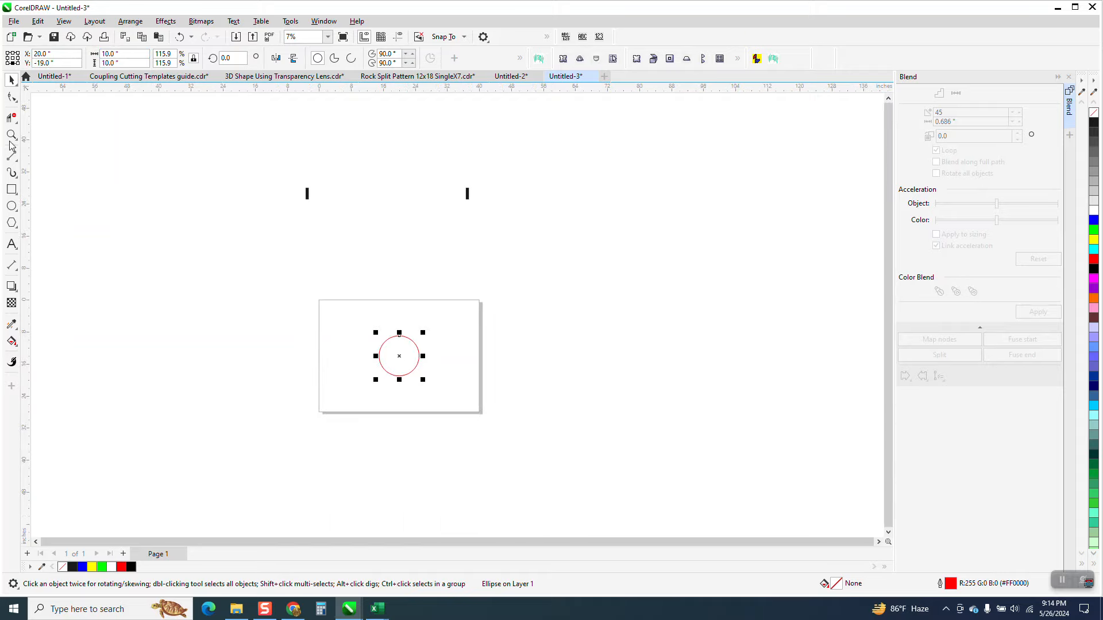
pyautogui.click(12, 135)
pyautogui.moveTo(338, 309); pyautogui.dragTo(629, 447)
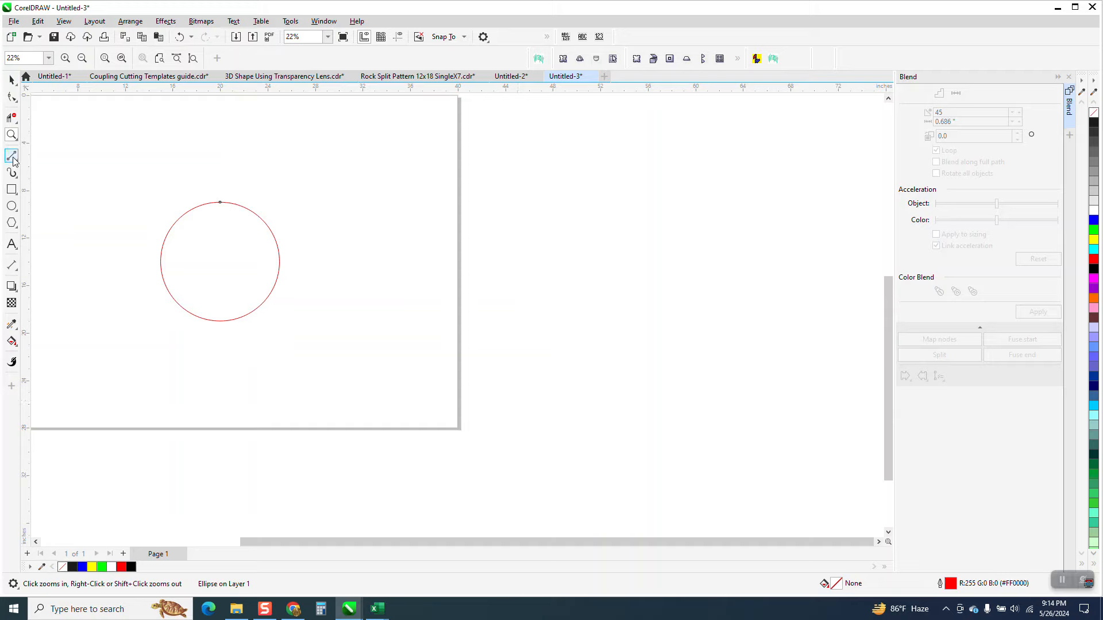
pyautogui.click(11, 156)
pyautogui.moveTo(99, 141); pyautogui.dragTo(360, 162)
pyautogui.press('p')
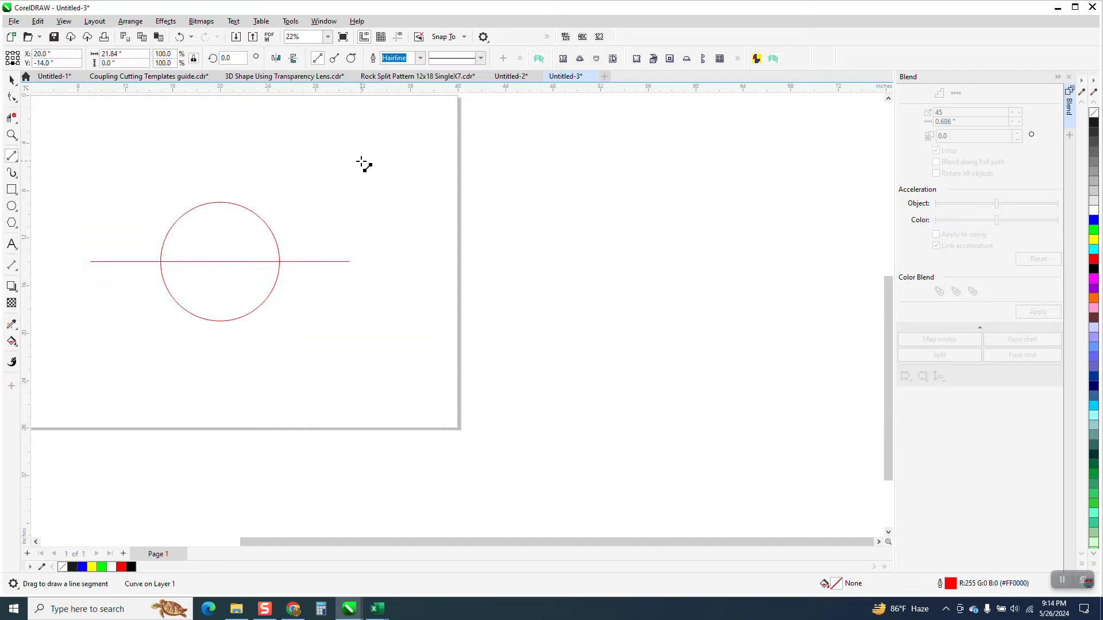
# - Remove the lower half of the circle with virtual segment delete, then delete the horizontal line
pyautogui.click(11, 118)
pyautogui.moveTo(149, 286); pyautogui.dragTo(274, 315)
pyautogui.click(10, 80)
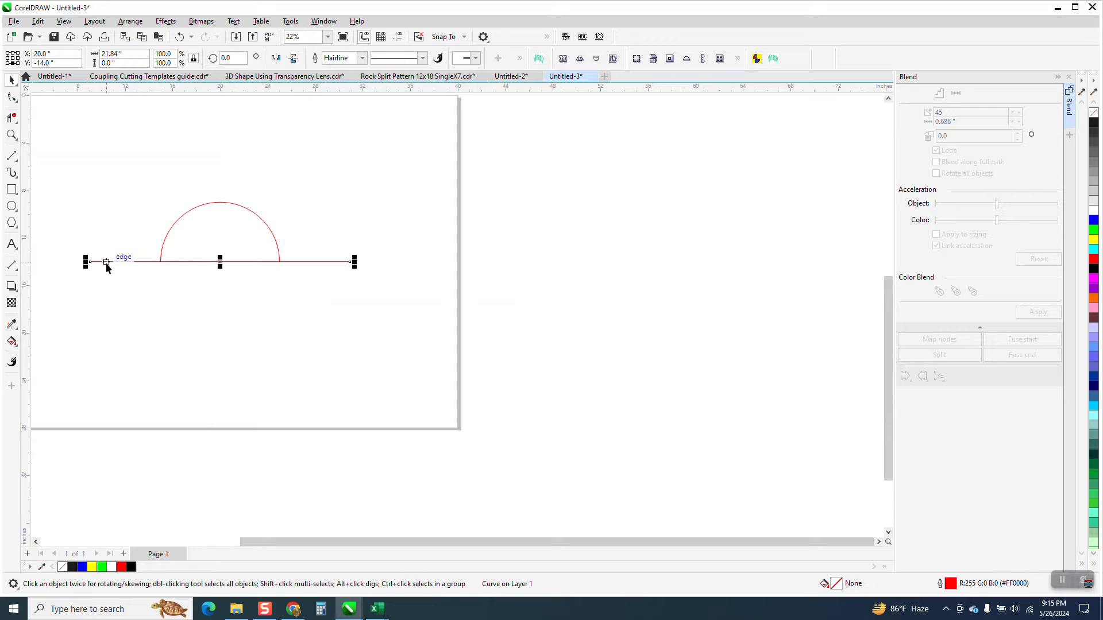
pyautogui.press('Delete')
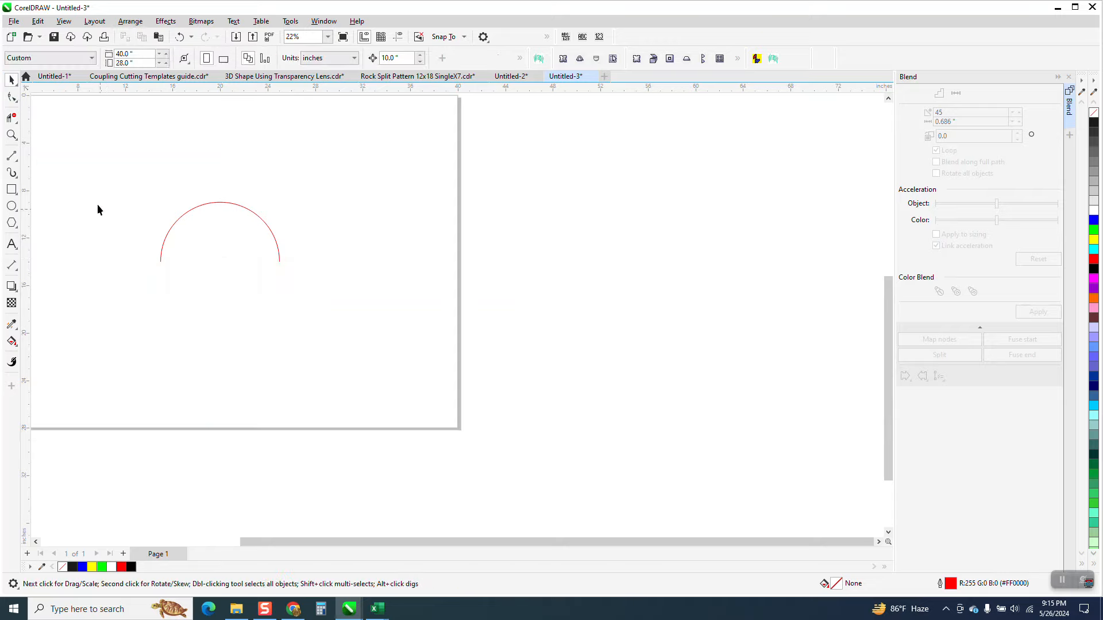
# - Duplicate the half circle 10 inches to the right and flip the copy vertically about its bottom edge to form an S shape
pyautogui.click(187, 212)
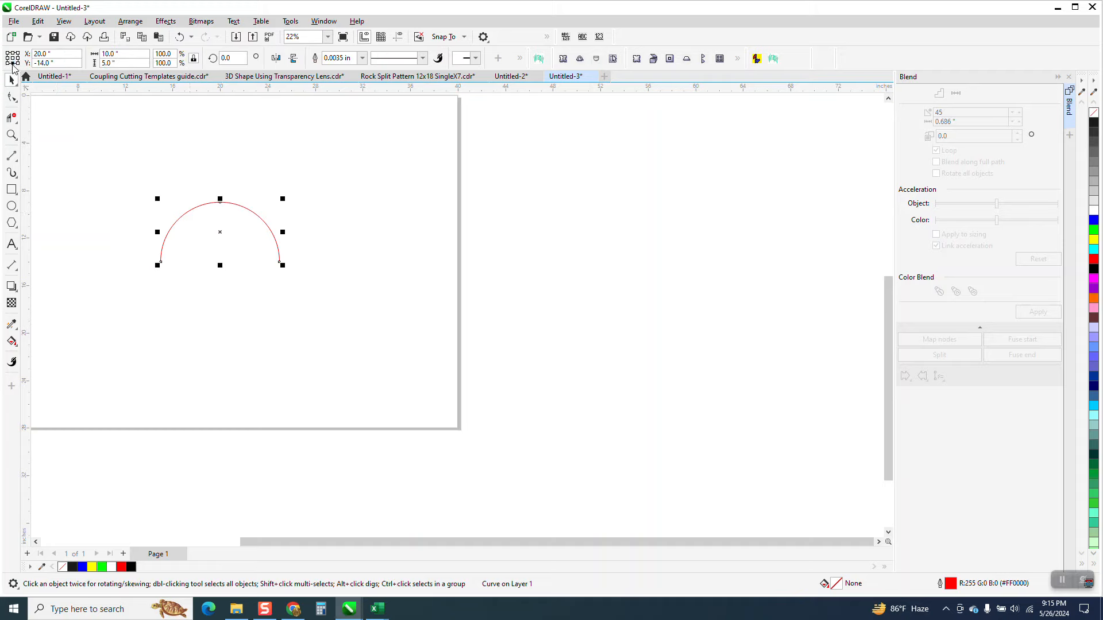
pyautogui.click(319, 128)
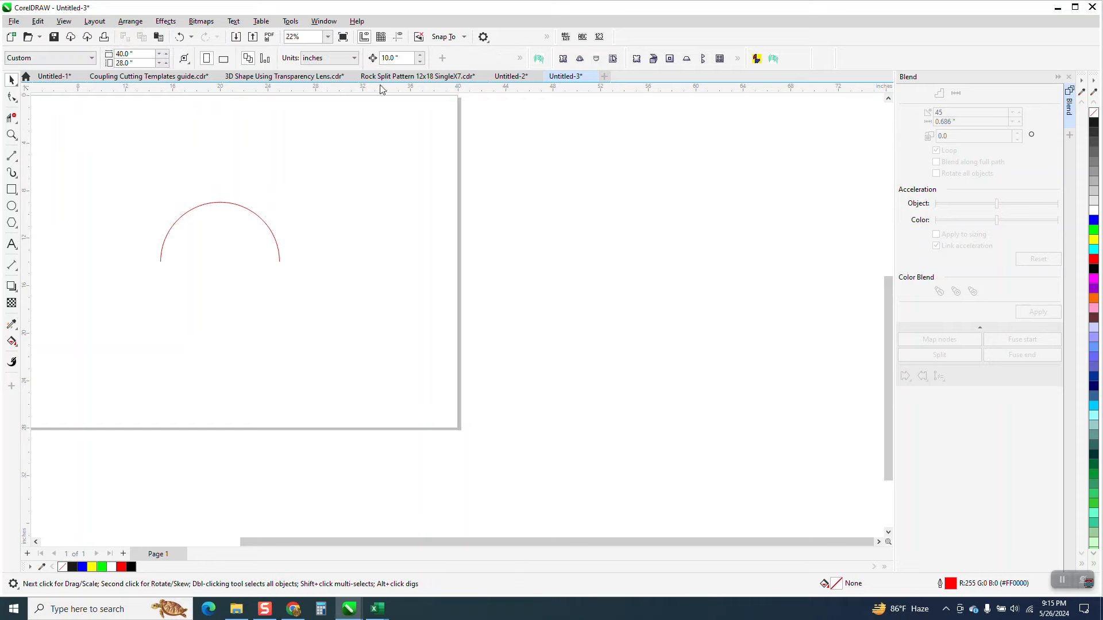
pyautogui.click(261, 218)
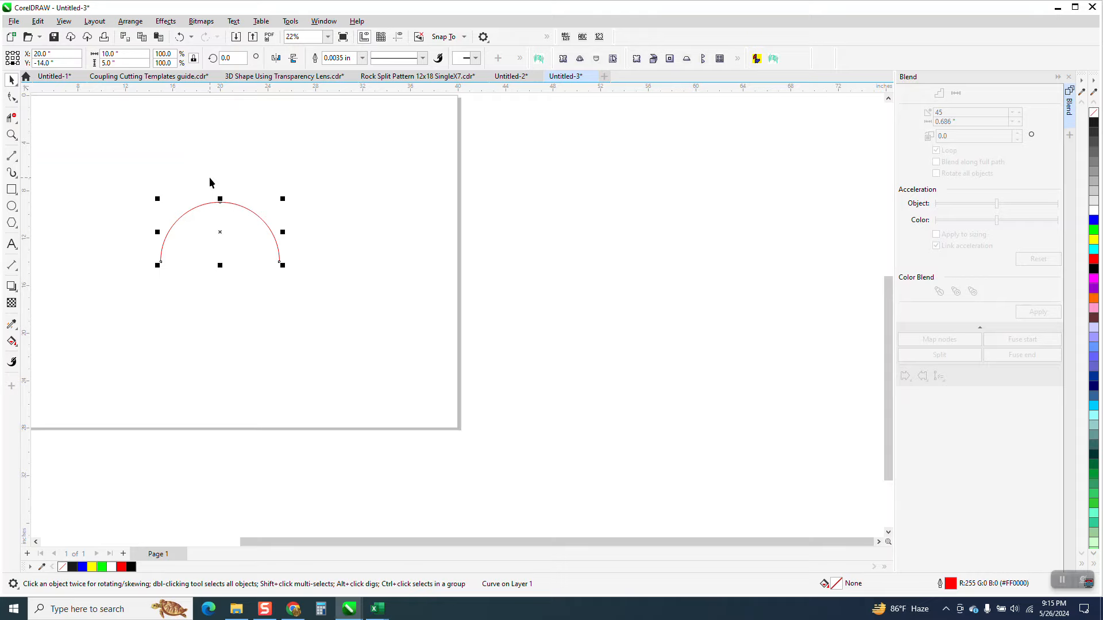
pyautogui.hotkey('ctrl', 'd')
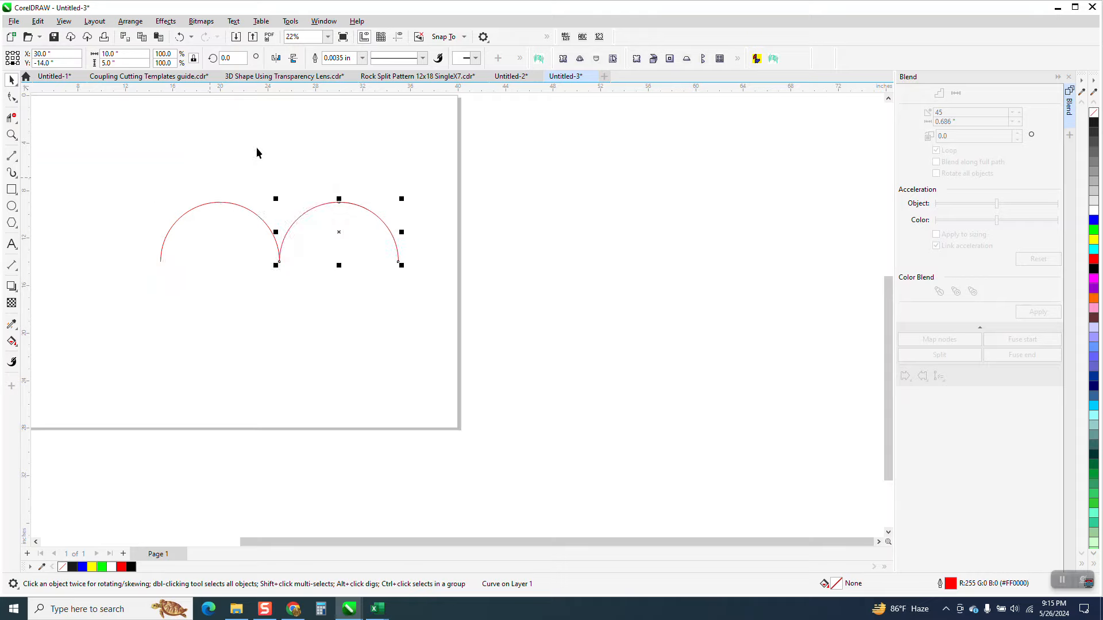
pyautogui.click(292, 59)
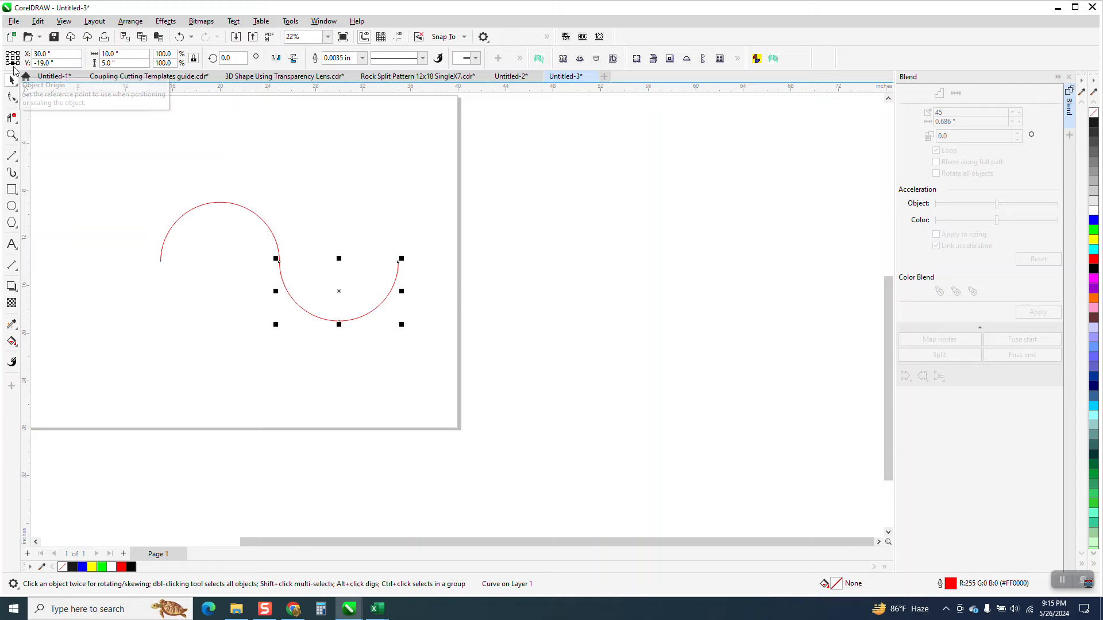
# - Duplicate the two arcs and place the copies 20 inches to the right, continuing the wave
pyautogui.moveTo(58, 148); pyautogui.dragTo(484, 357)
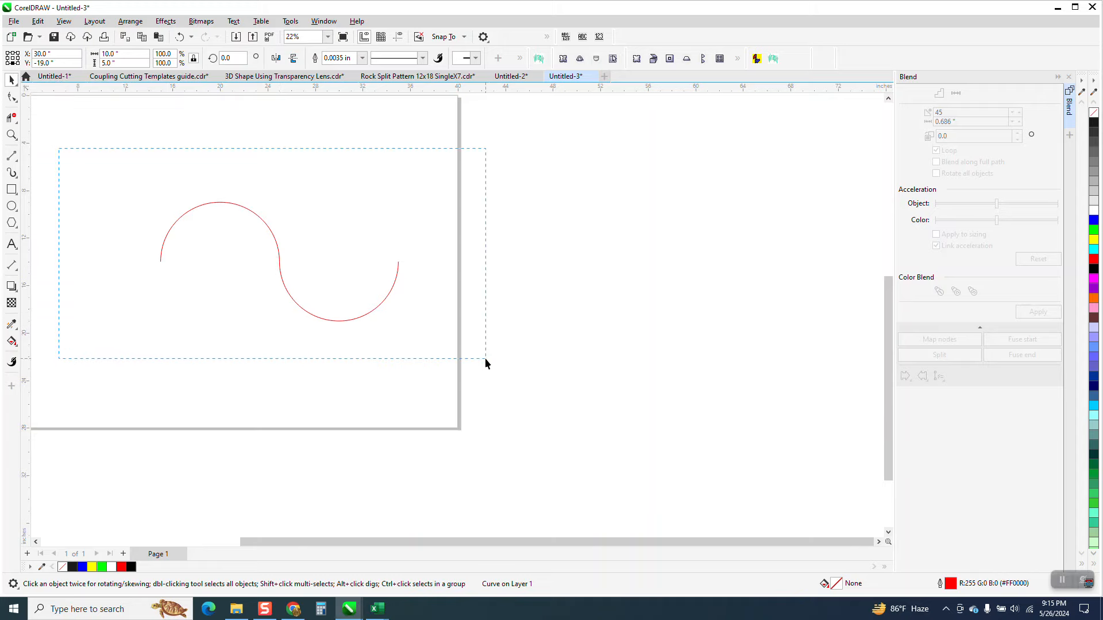
pyautogui.hotkey('ctrl', 'd')
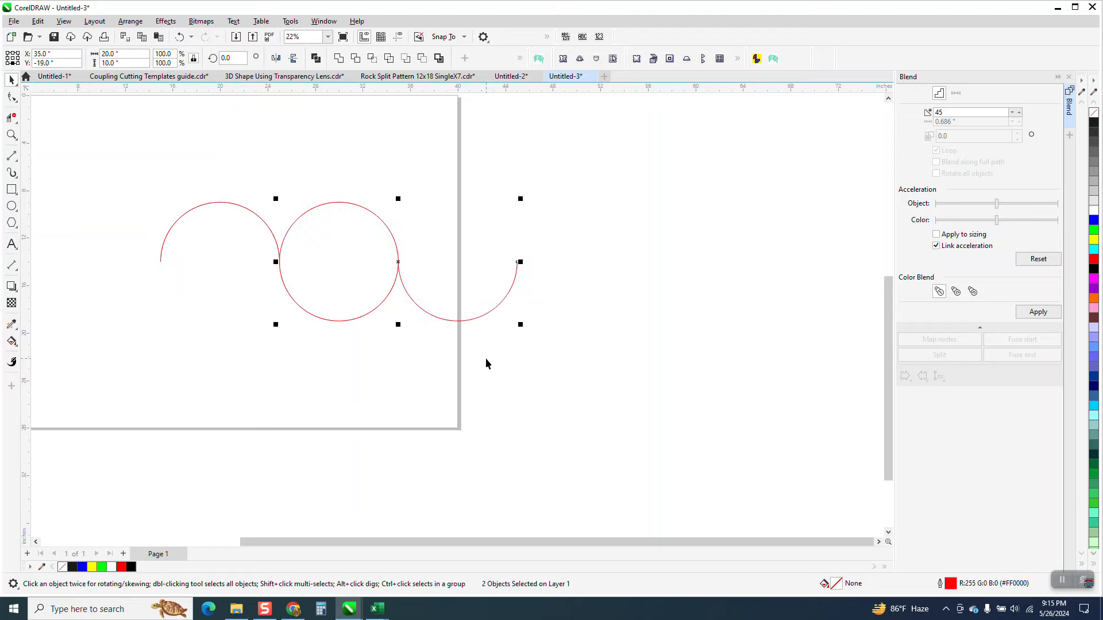
pyautogui.click(436, 369)
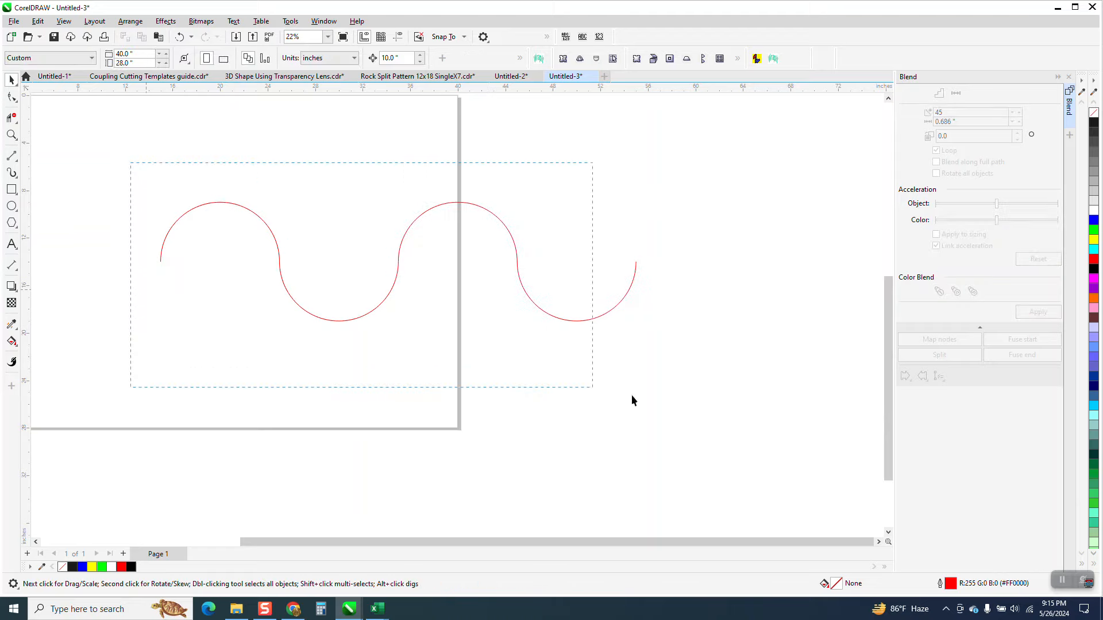
# - Combine all four arcs into one wave curve
pyautogui.moveTo(632, 401); pyautogui.dragTo(743, 409)
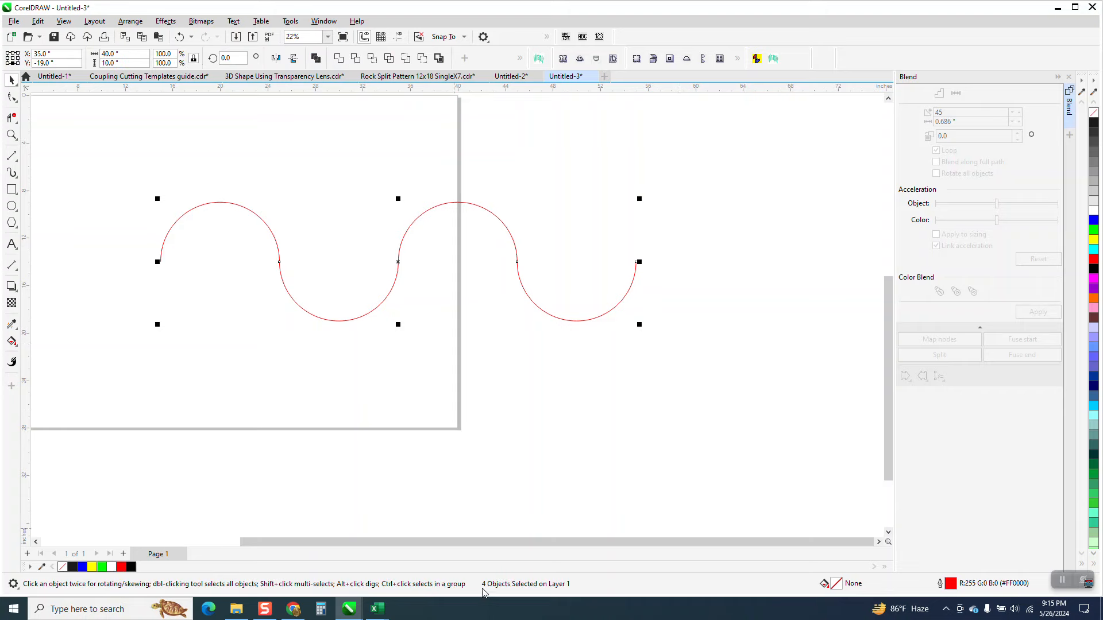
pyautogui.click(132, 23)
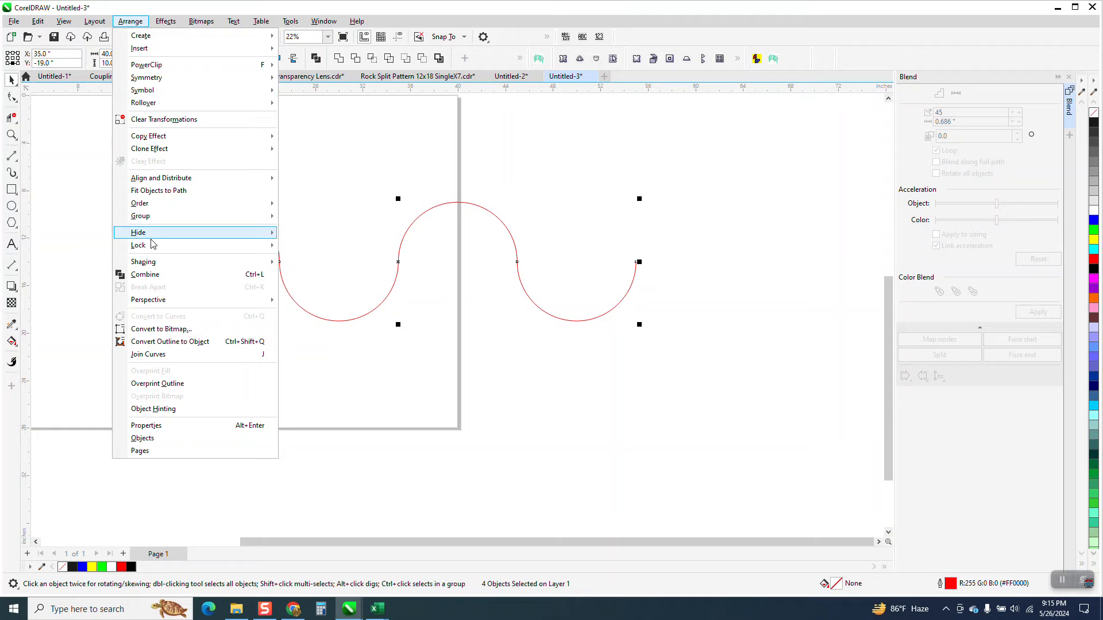
pyautogui.click(145, 274)
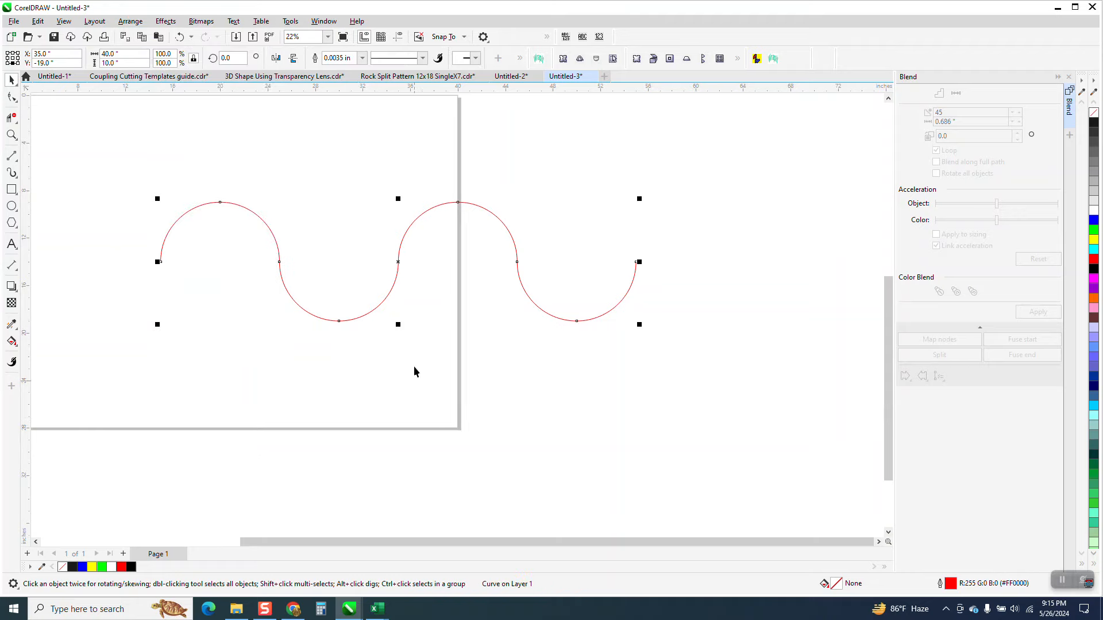
# - Move the two black bars onto the wave's ends, centred horizontally on its endpoints at X 15 and X 55 inches
pyautogui.scroll(-3, 415, 347)
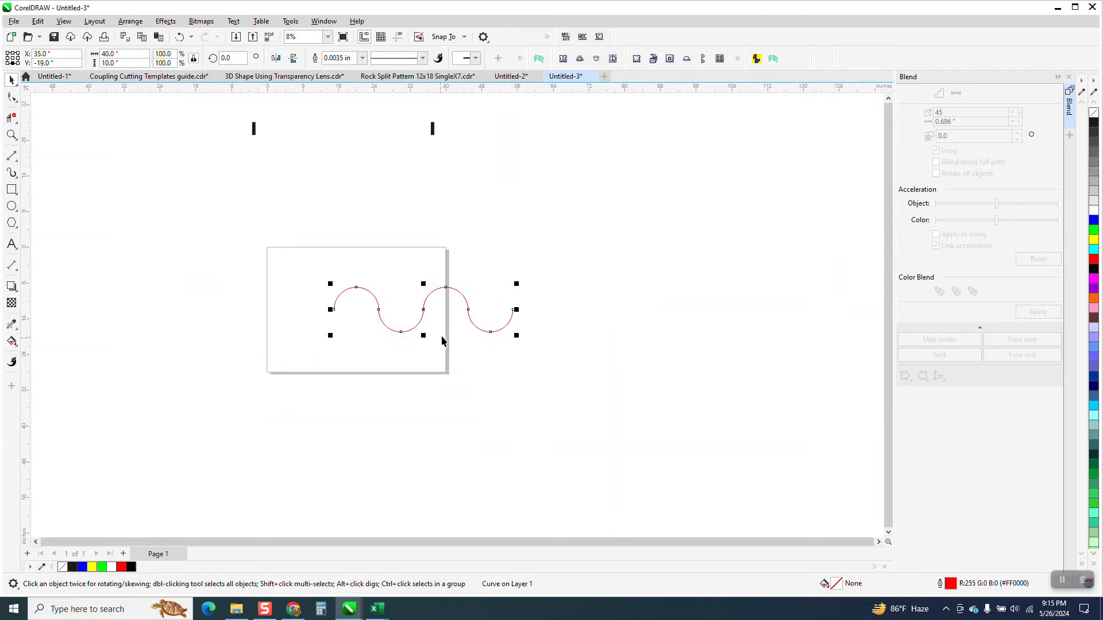
pyautogui.moveTo(256, 134); pyautogui.dragTo(332, 299)
pyautogui.moveTo(426, 135); pyautogui.dragTo(511, 310)
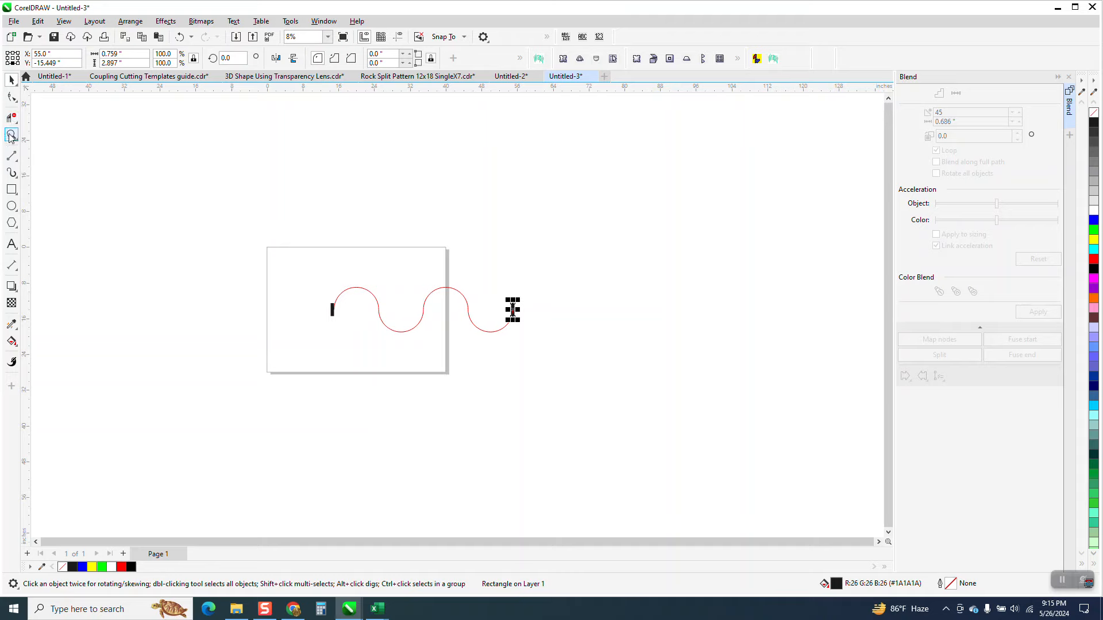
pyautogui.click(12, 135)
pyautogui.moveTo(256, 239); pyautogui.dragTo(577, 385)
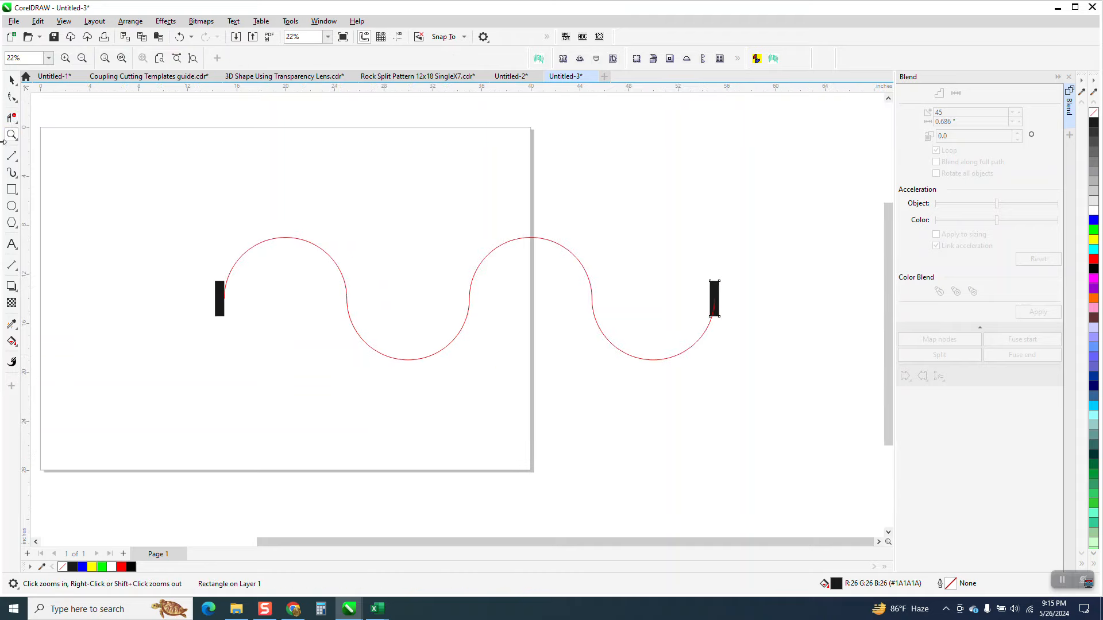
pyautogui.click(12, 80)
pyautogui.moveTo(213, 300); pyautogui.dragTo(223, 305)
pyautogui.click(222, 305)
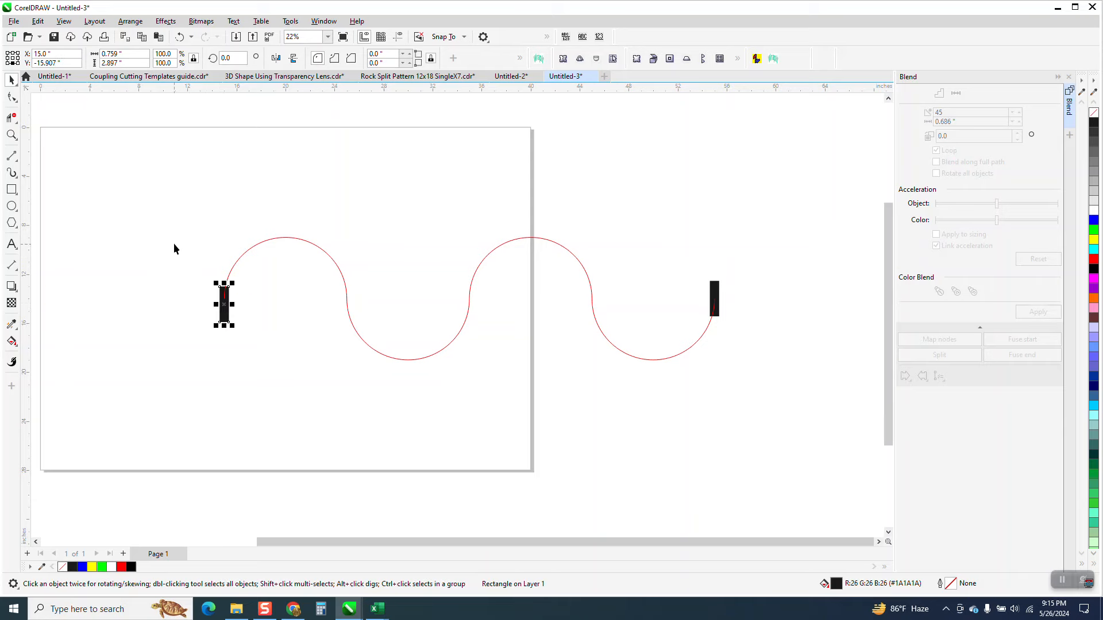
# - Try to blend the two black bars in 45 steps along the full wave path with all objects rotated
pyautogui.moveTo(171, 245); pyautogui.dragTo(885, 361)
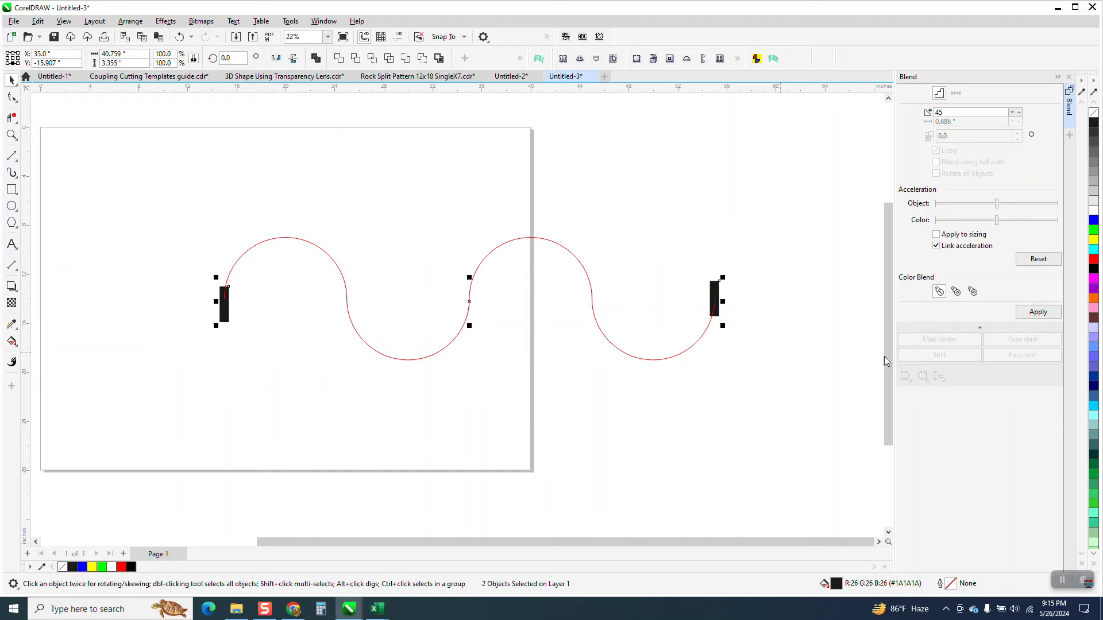
pyautogui.click(1038, 312)
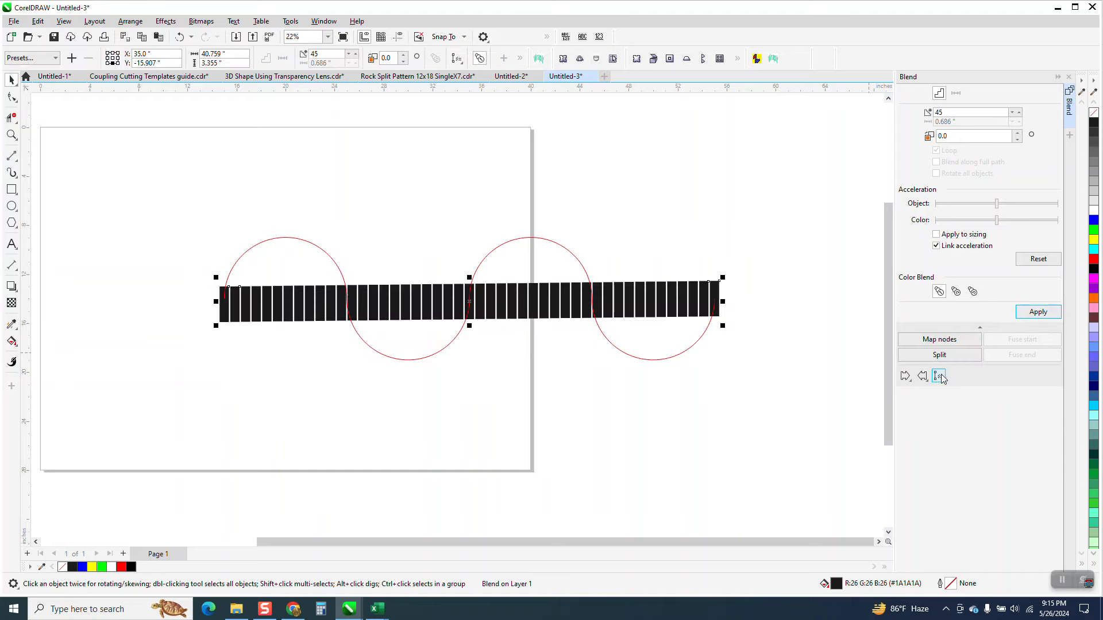
pyautogui.click(940, 377)
pyautogui.click(958, 389)
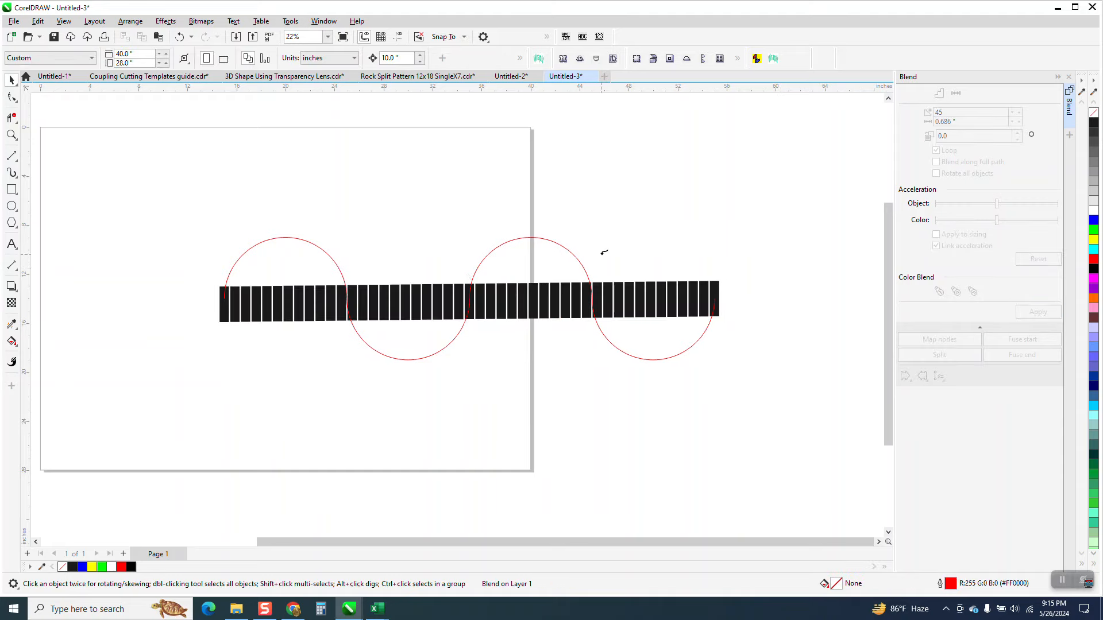
pyautogui.click(567, 249)
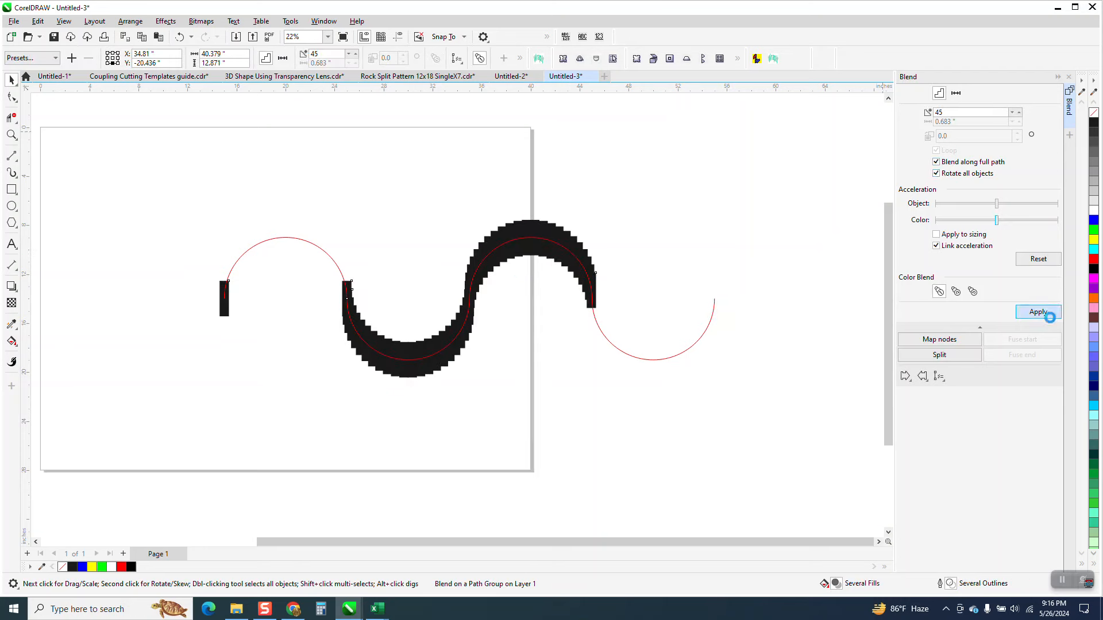
pyautogui.click(1034, 312)
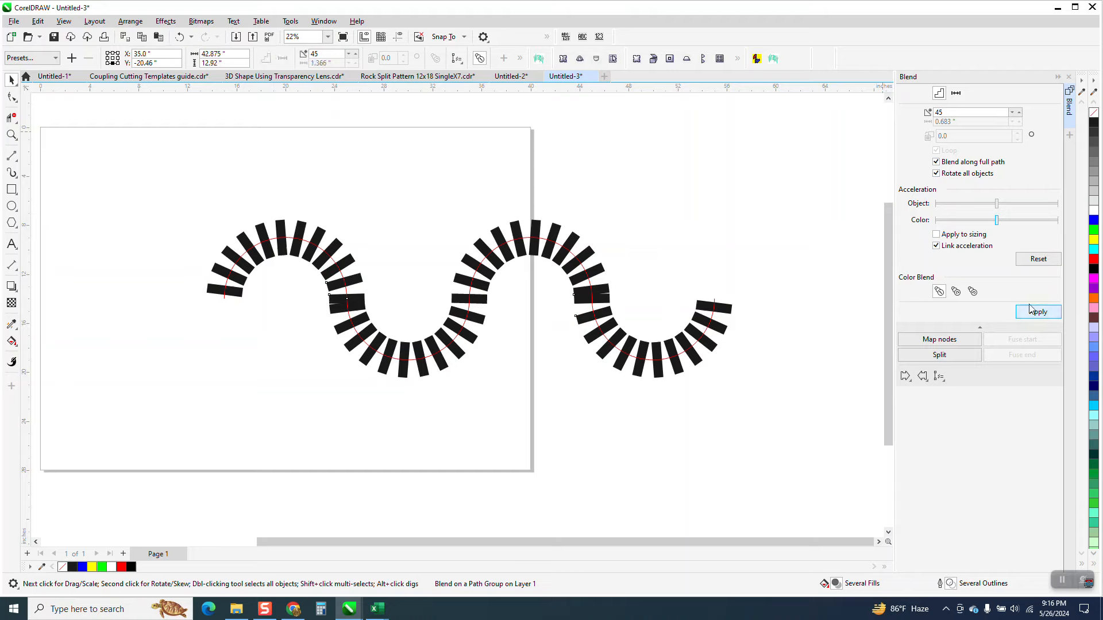
# - Undo the blend along the wave, back to the two separate bars
pyautogui.click(179, 36)
pyautogui.click(180, 37)
pyautogui.click(180, 37)
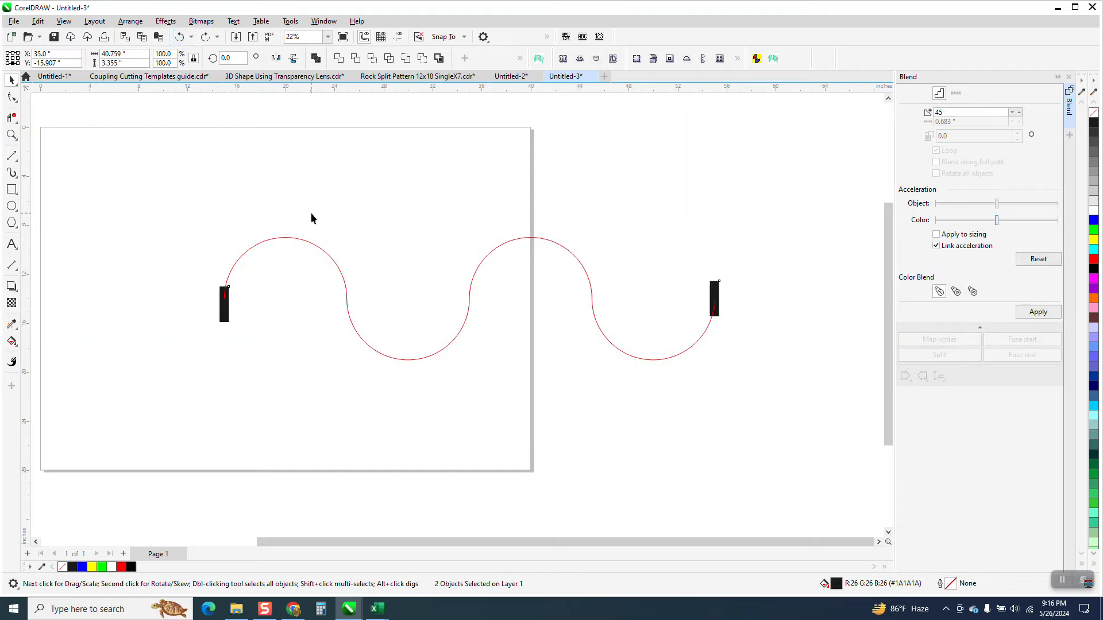
# - Join the wave's four arcs into one continuous curve with Join Curves, using Extend and a 0.197-inch gap tolerance
pyautogui.click(11, 98)
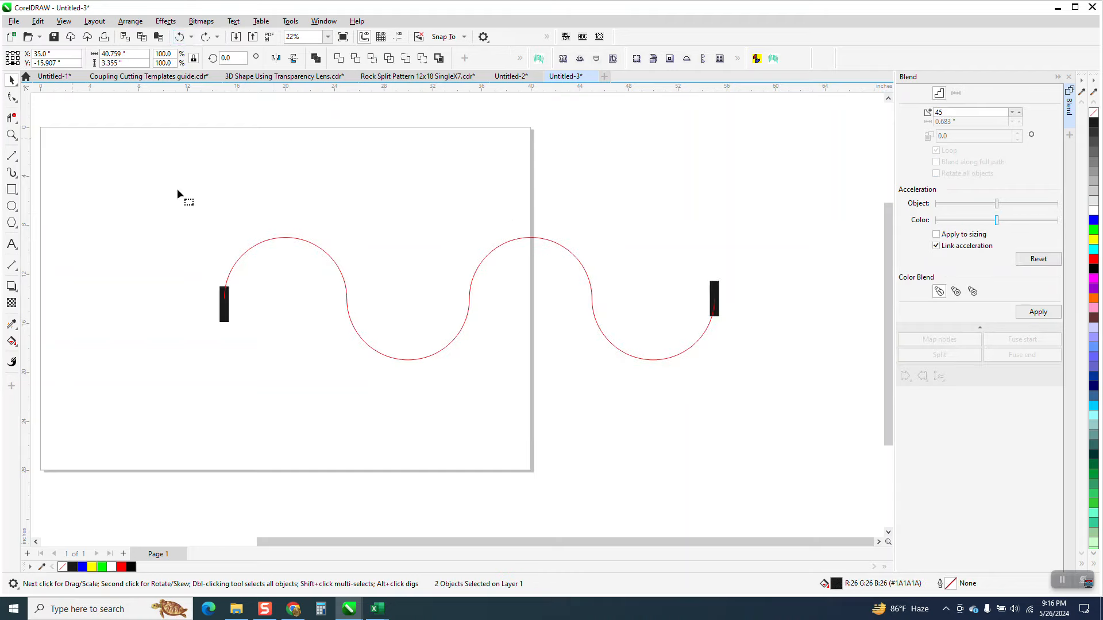
pyautogui.click(345, 295)
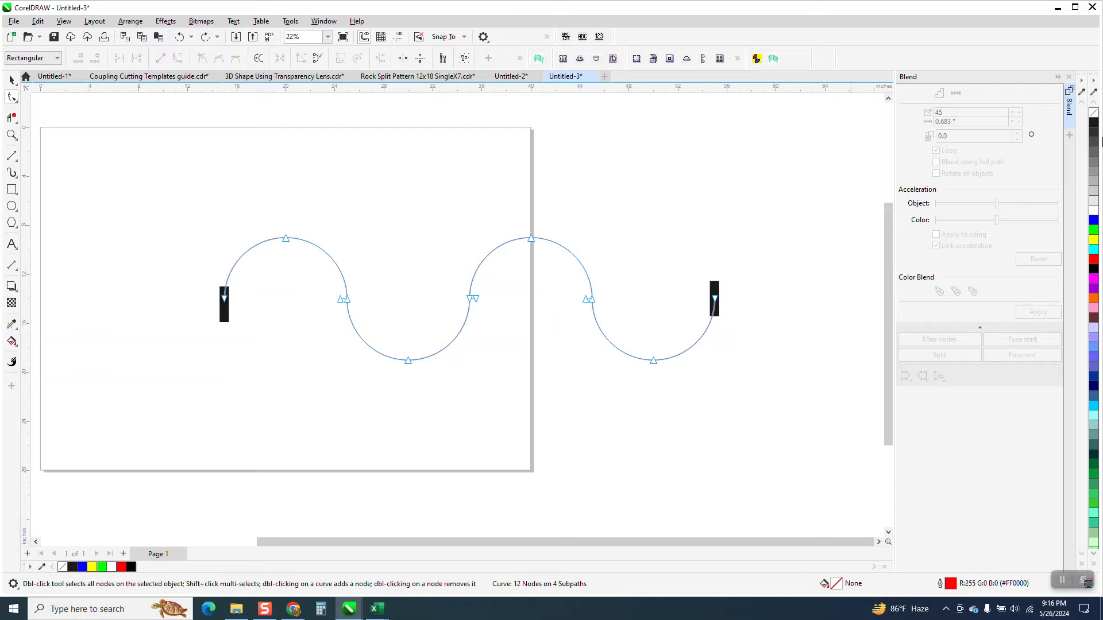
pyautogui.click(1068, 76)
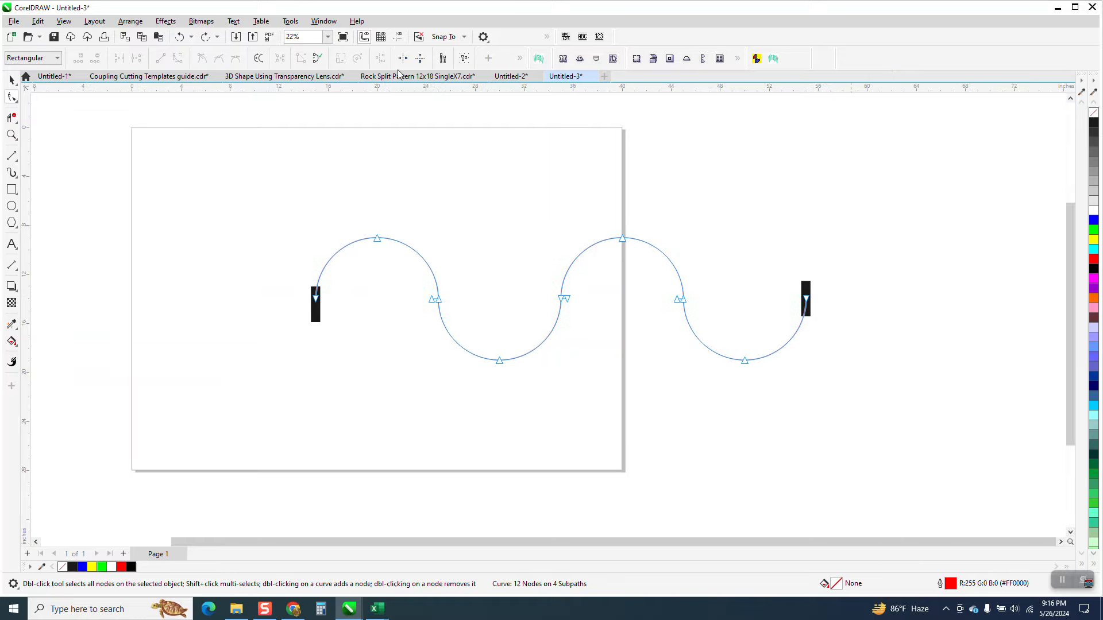
pyautogui.click(324, 21)
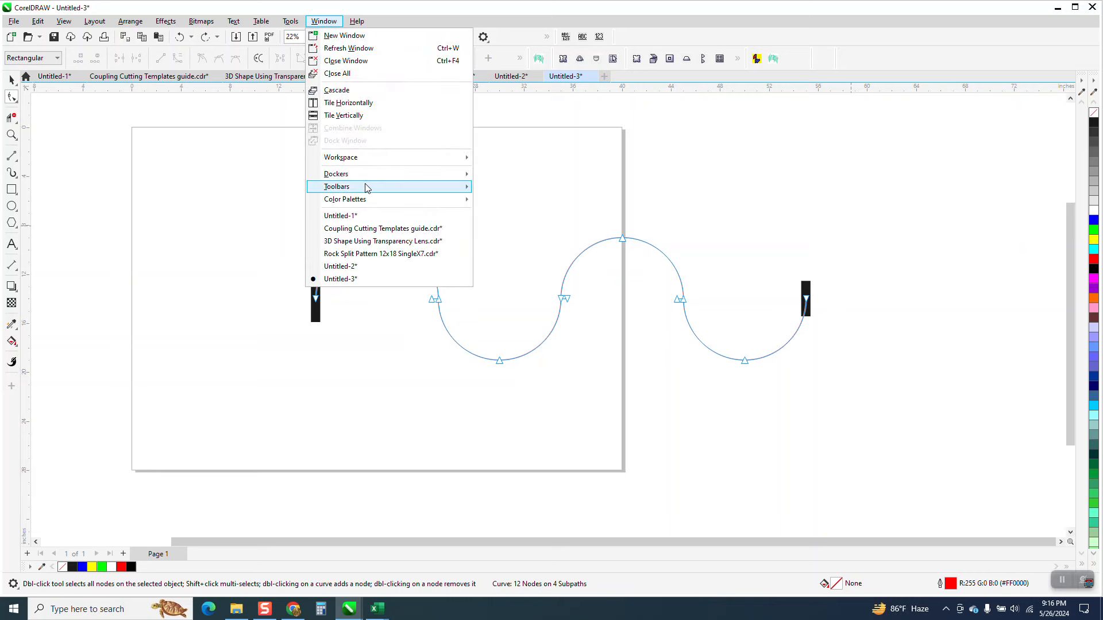
pyautogui.moveTo(363, 177)
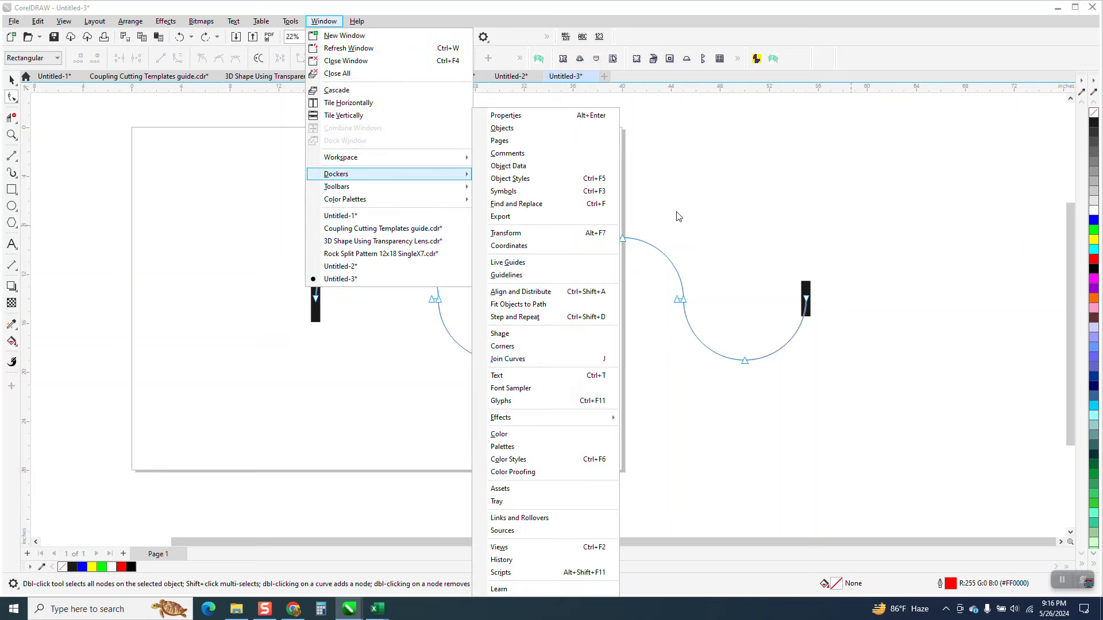
pyautogui.click(514, 360)
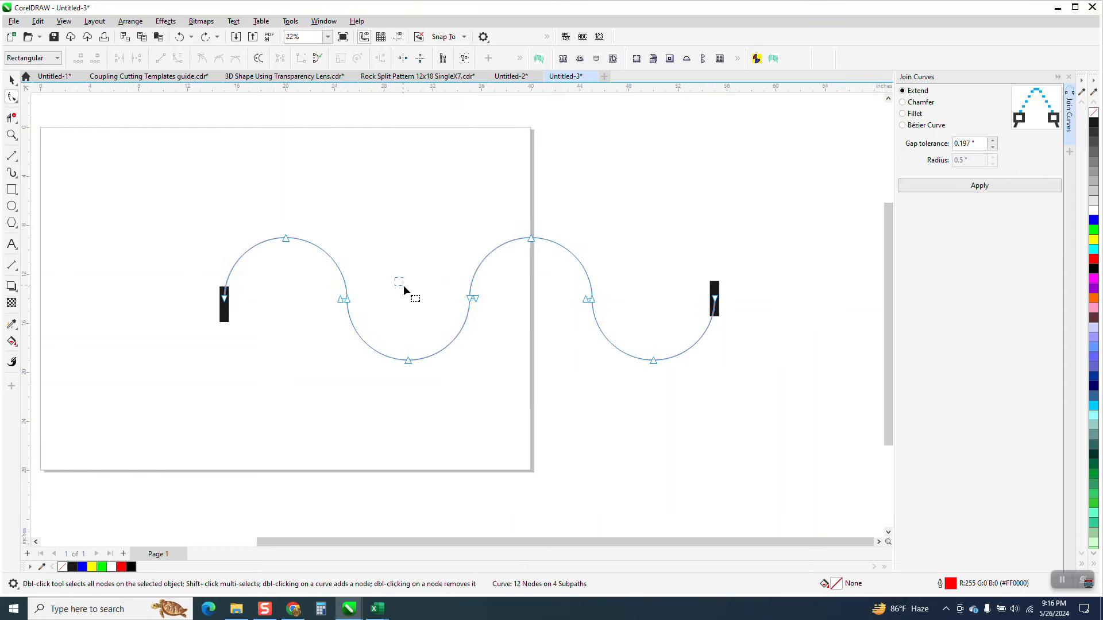
pyautogui.moveTo(462, 306); pyautogui.dragTo(636, 314)
pyautogui.click(996, 190)
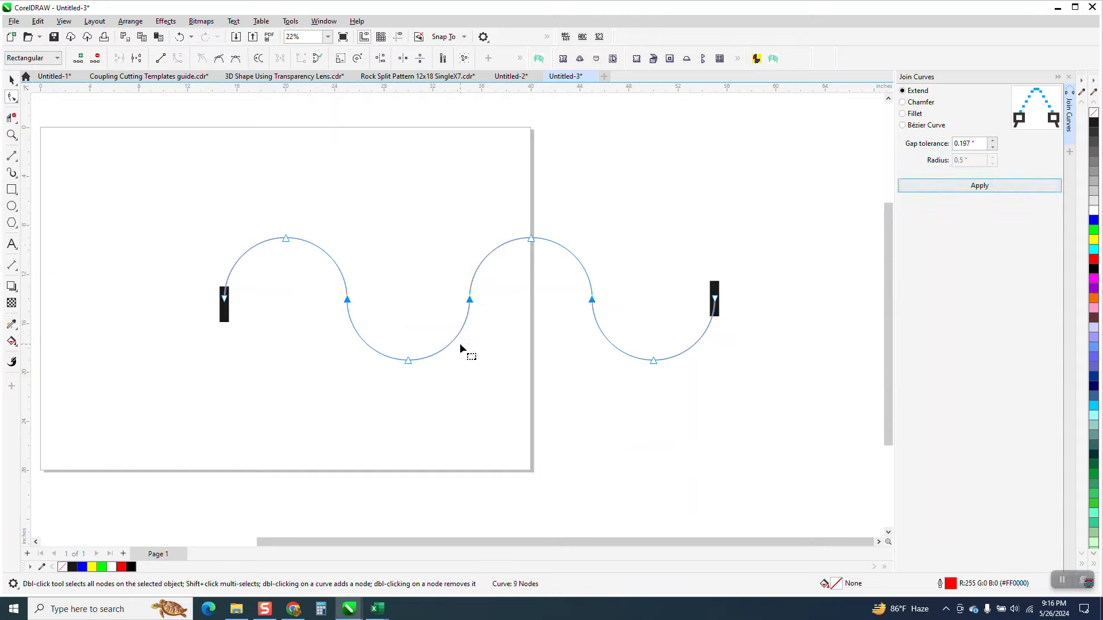
pyautogui.press('space')
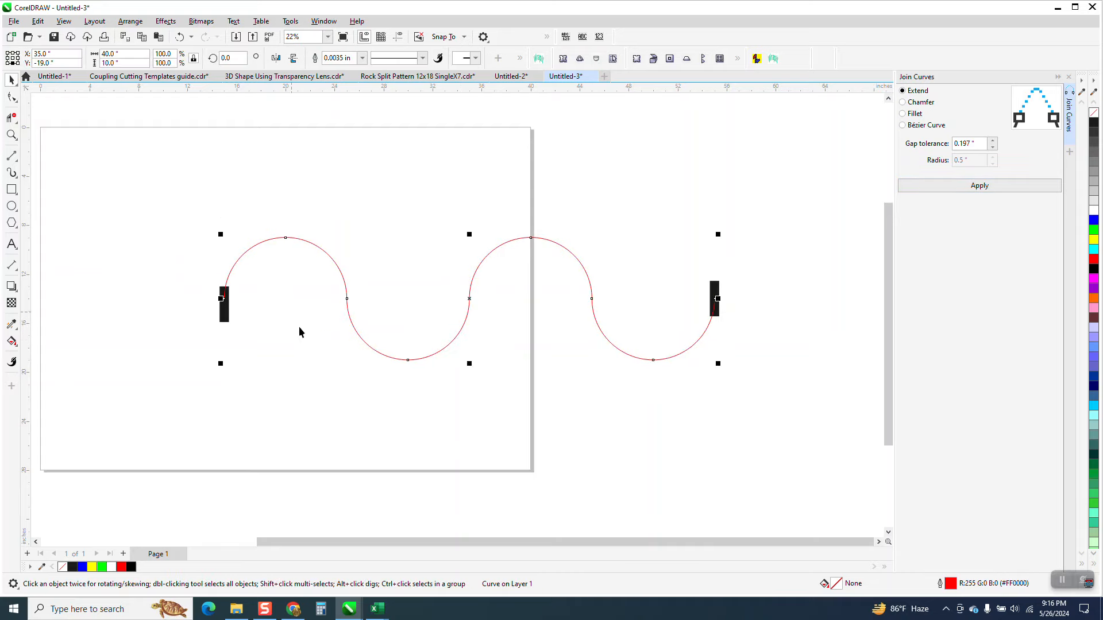
# - Blend the two black bars at the wave's ends with 45 steps
pyautogui.click(176, 288)
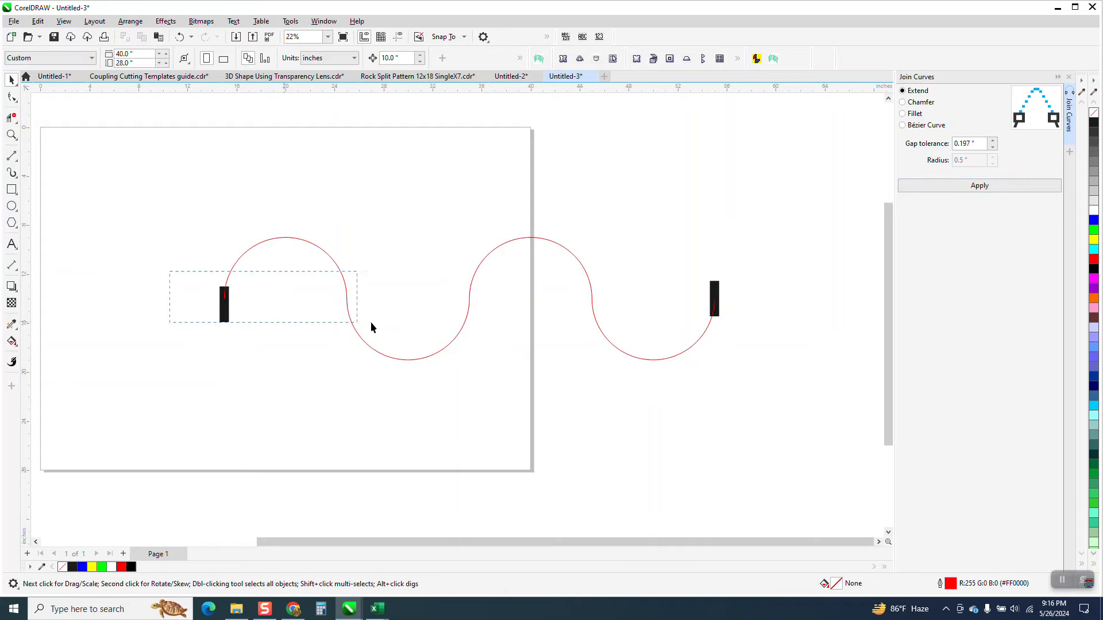
pyautogui.moveTo(371, 323); pyautogui.dragTo(764, 327)
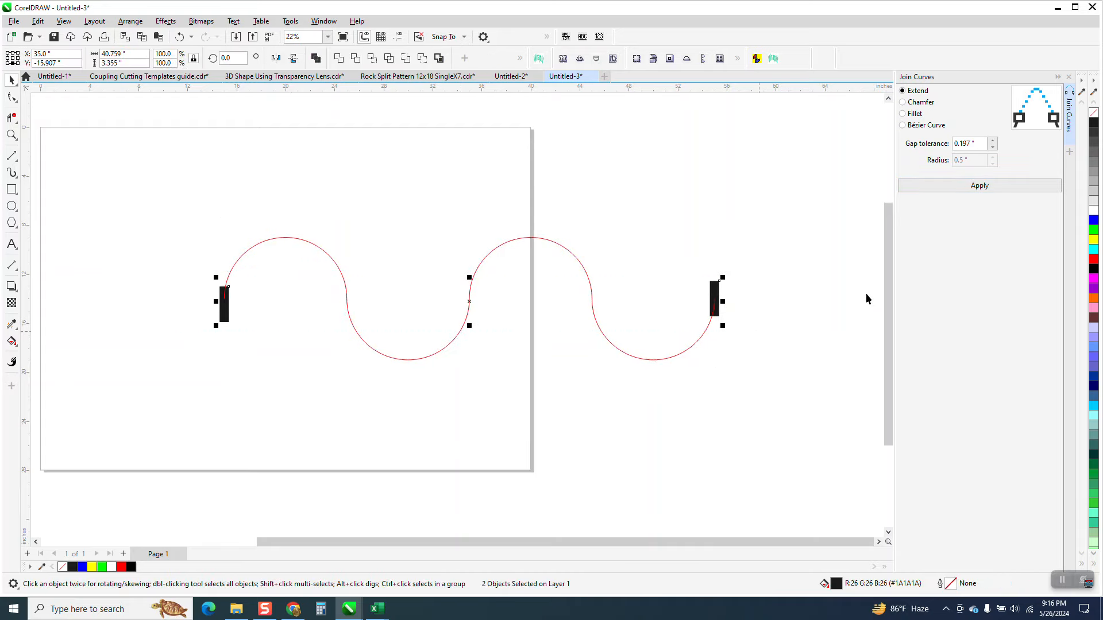
pyautogui.click(1069, 77)
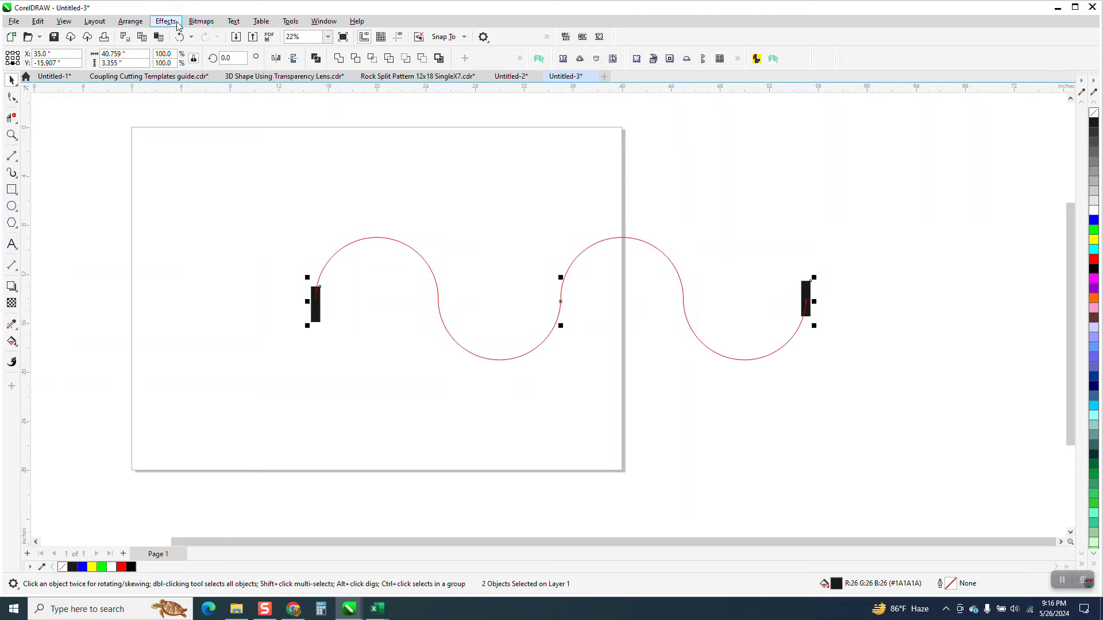
pyautogui.click(165, 21)
pyautogui.click(231, 279)
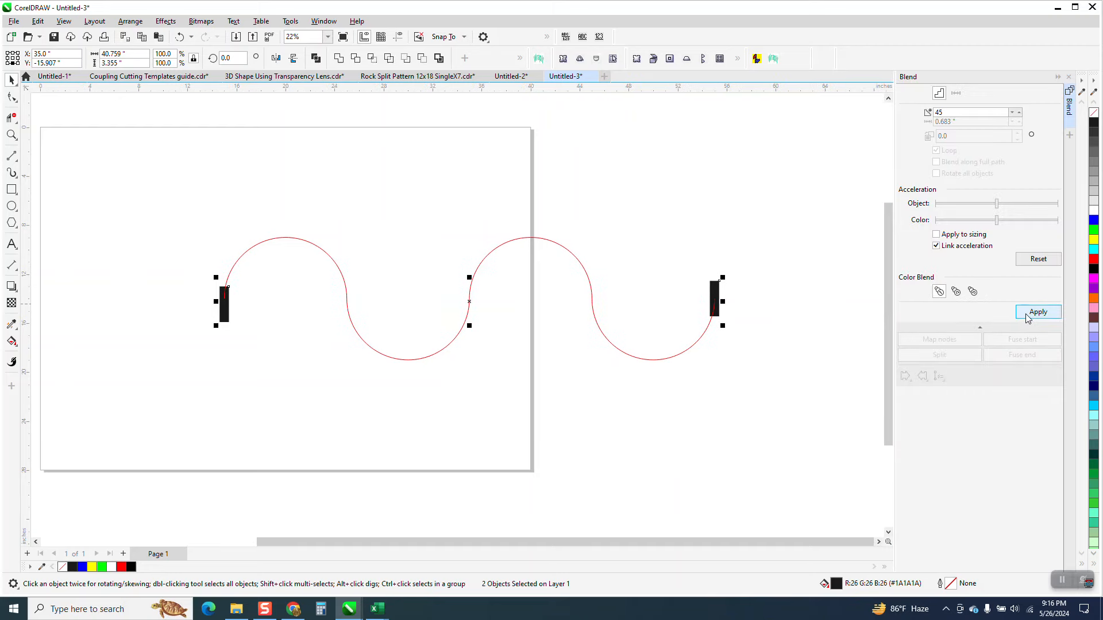
pyautogui.click(1028, 316)
# - Attach the blend to the red wave as its new path, blending along the full path and rotating all objects
pyautogui.click(946, 381)
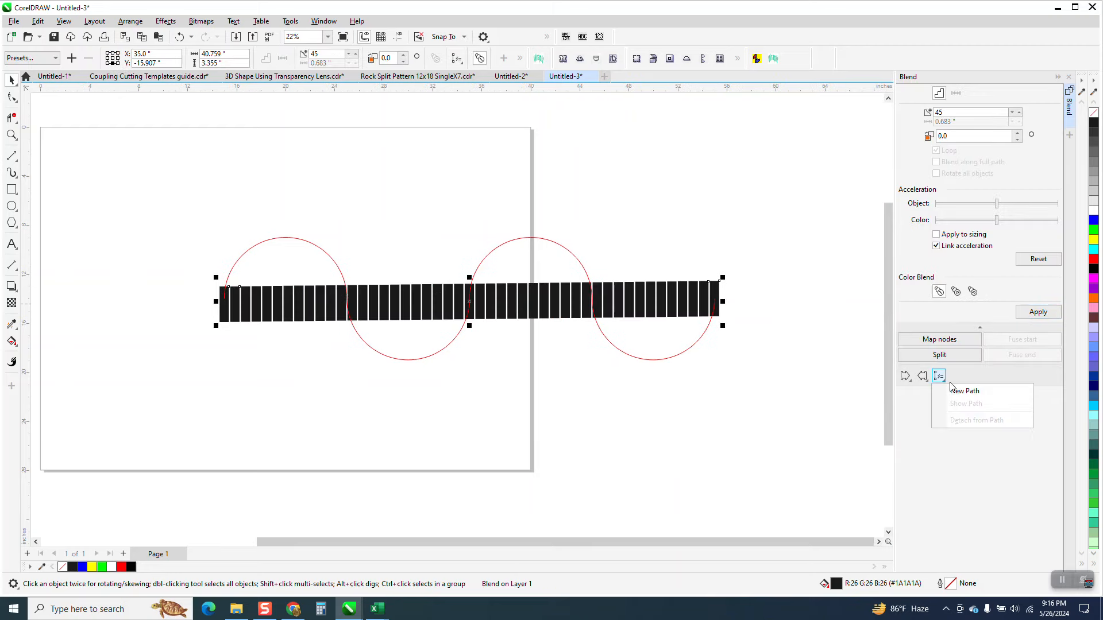
pyautogui.click(965, 391)
pyautogui.click(576, 270)
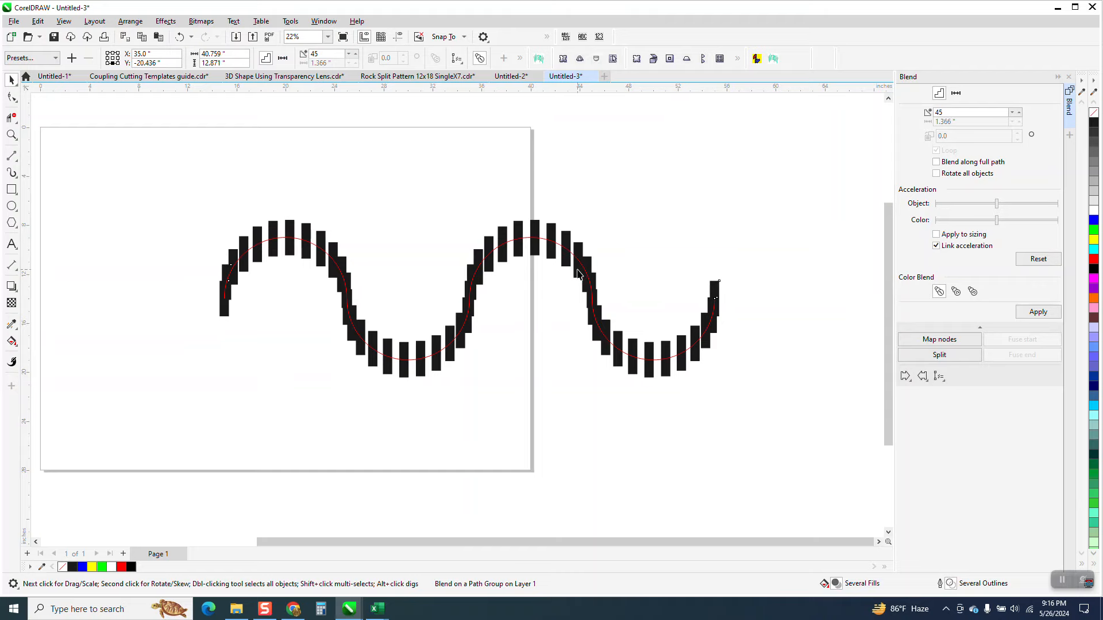
pyautogui.click(936, 162)
pyautogui.click(936, 173)
pyautogui.click(1038, 311)
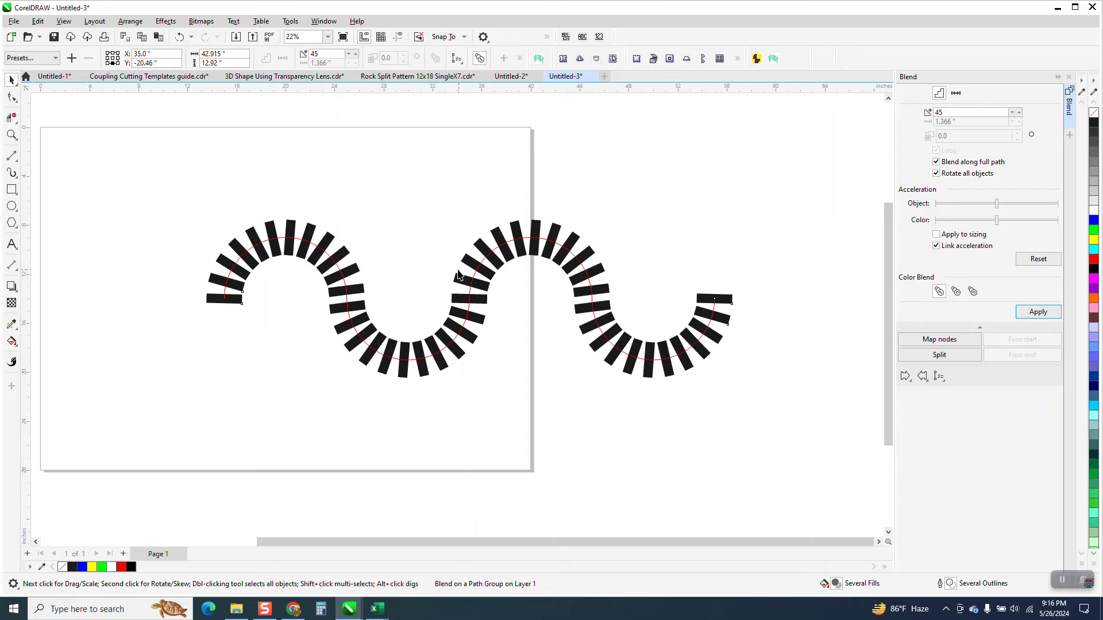
# - Examine the spacing and rotation of the bars along the wave, up close and as a whole
pyautogui.click(11, 134)
pyautogui.moveTo(226, 202); pyautogui.dragTo(549, 370)
pyautogui.scroll(-1, 618, 347)
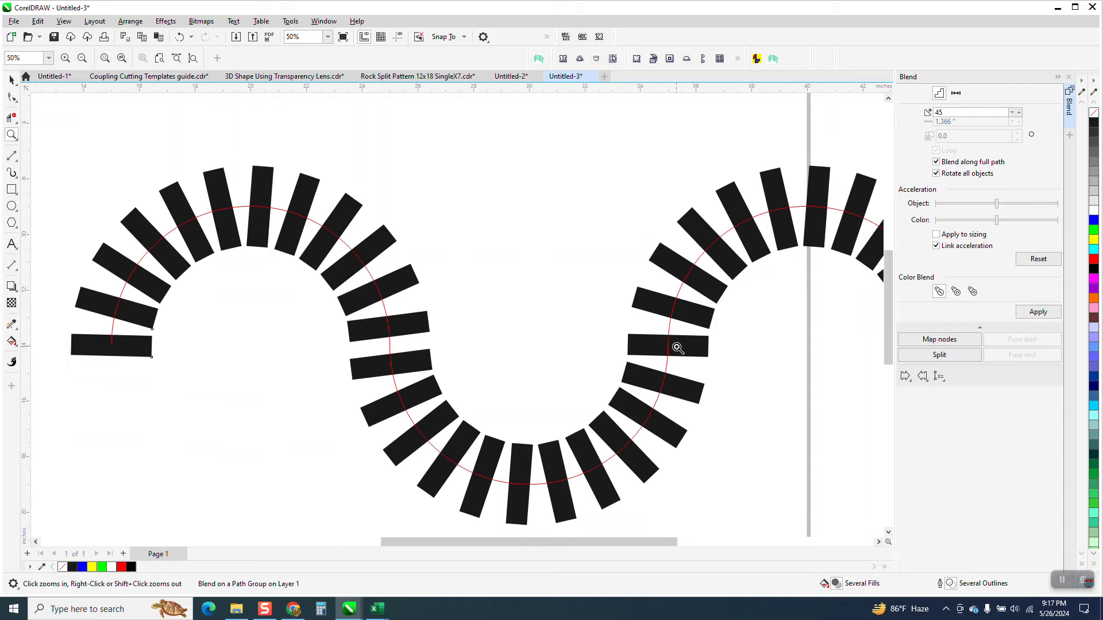
pyautogui.scroll(-5, 635, 322)
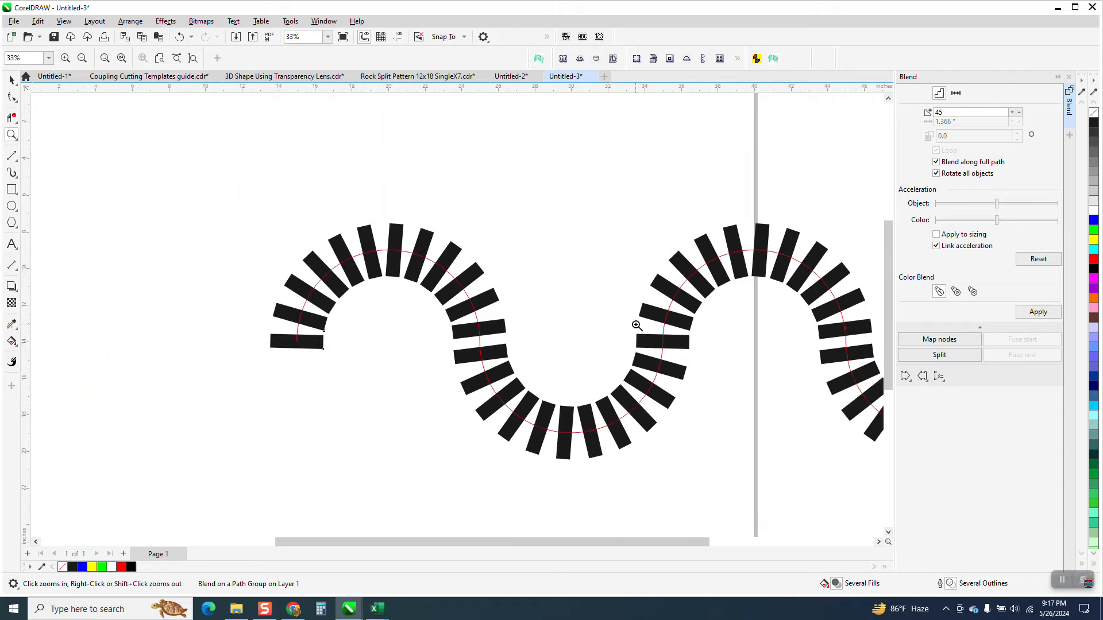
pyautogui.click(11, 80)
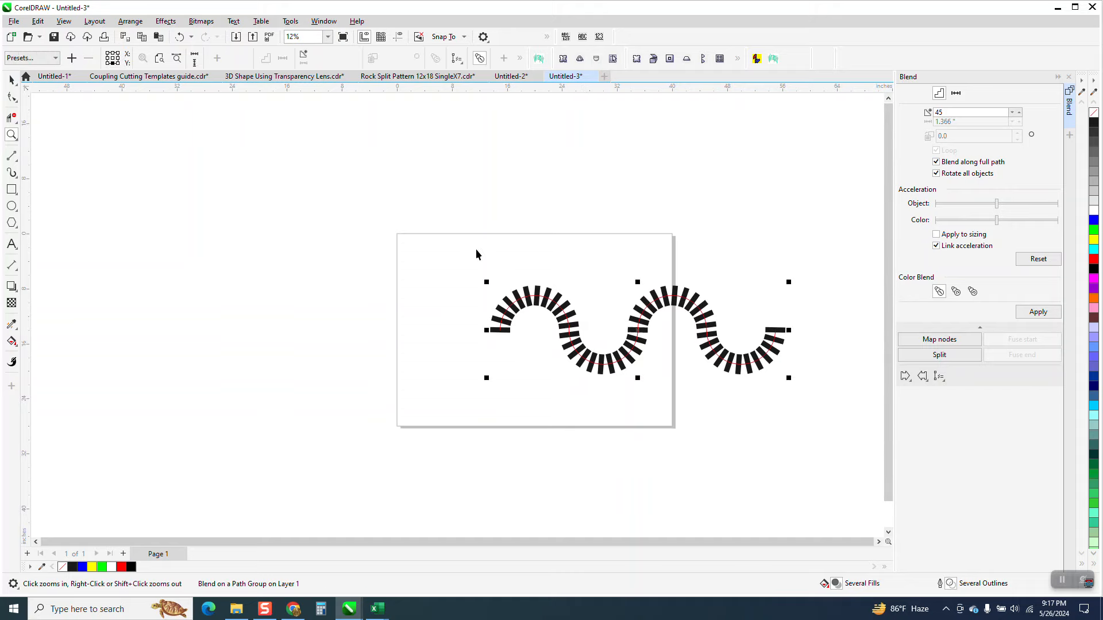
pyautogui.click(12, 134)
pyautogui.moveTo(443, 229); pyautogui.dragTo(860, 432)
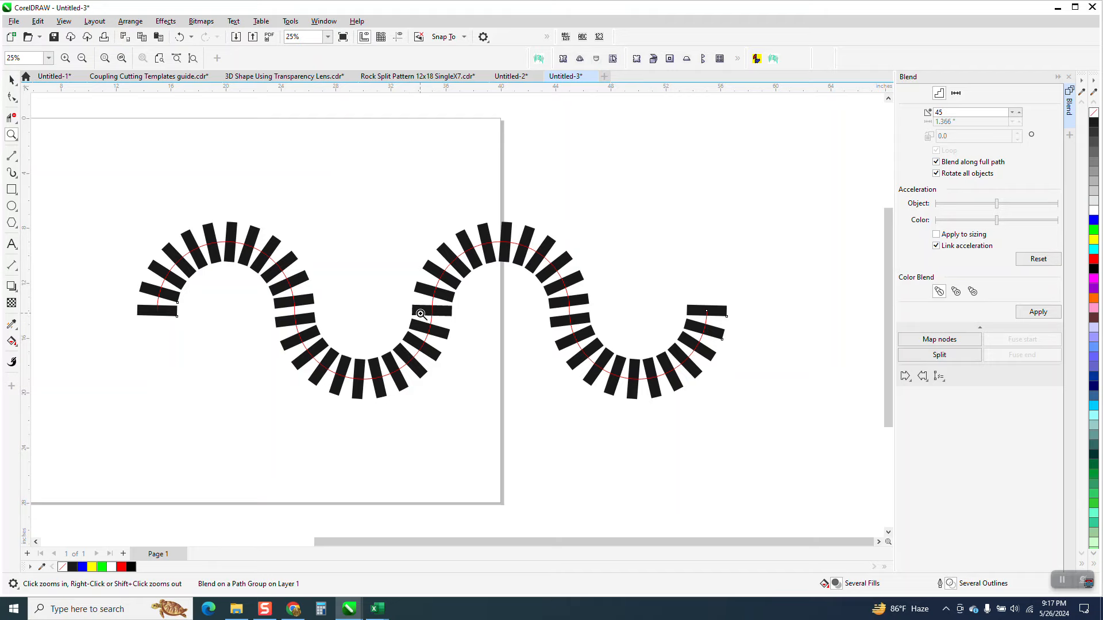
pyautogui.scroll(-1, 422, 312)
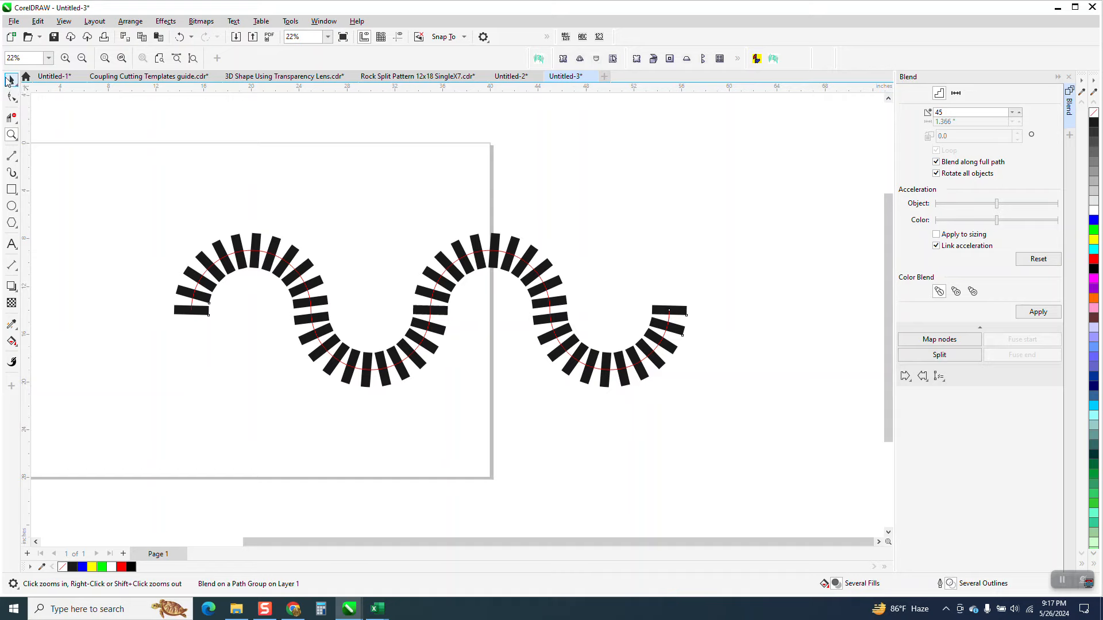
# - Break the blend apart to separate the bars from the wave path
pyautogui.click(10, 80)
pyautogui.moveTo(122, 162); pyautogui.dragTo(774, 429)
pyautogui.click(131, 21)
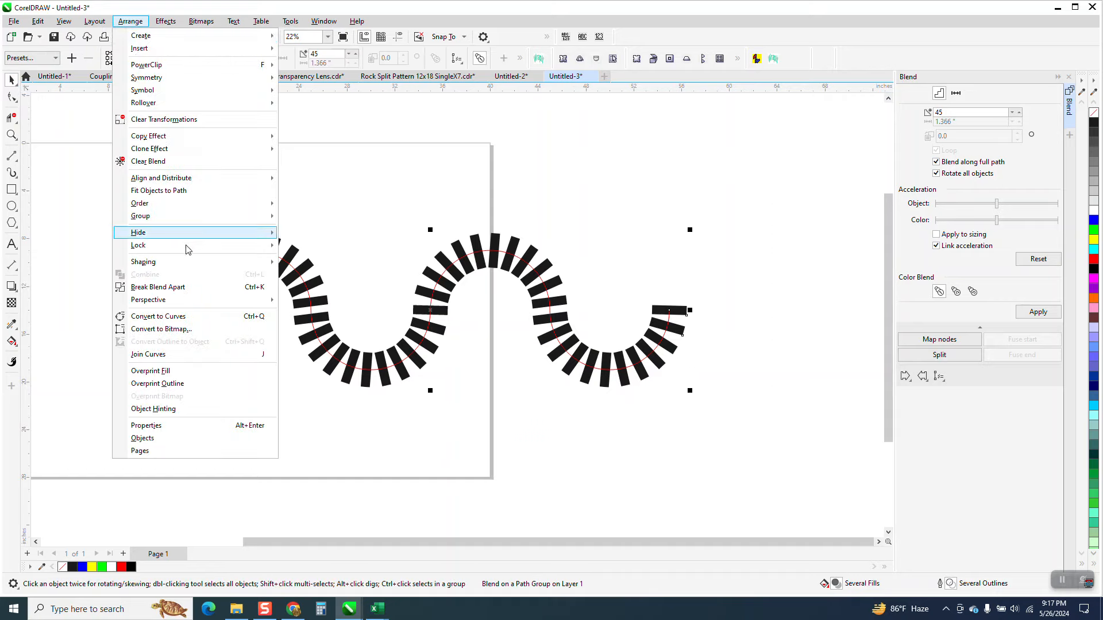
pyautogui.click(173, 287)
pyautogui.click(180, 195)
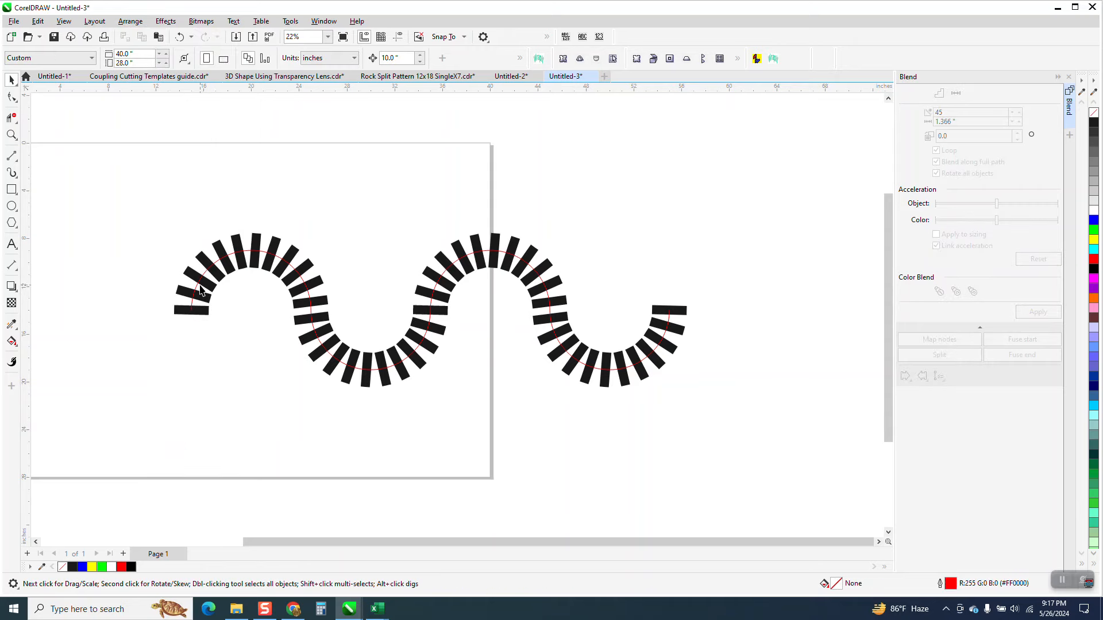
# - Move the red wave curve about 16 inches down, clear of the bars, and select all the bars
pyautogui.moveTo(198, 290); pyautogui.dragTo(188, 476)
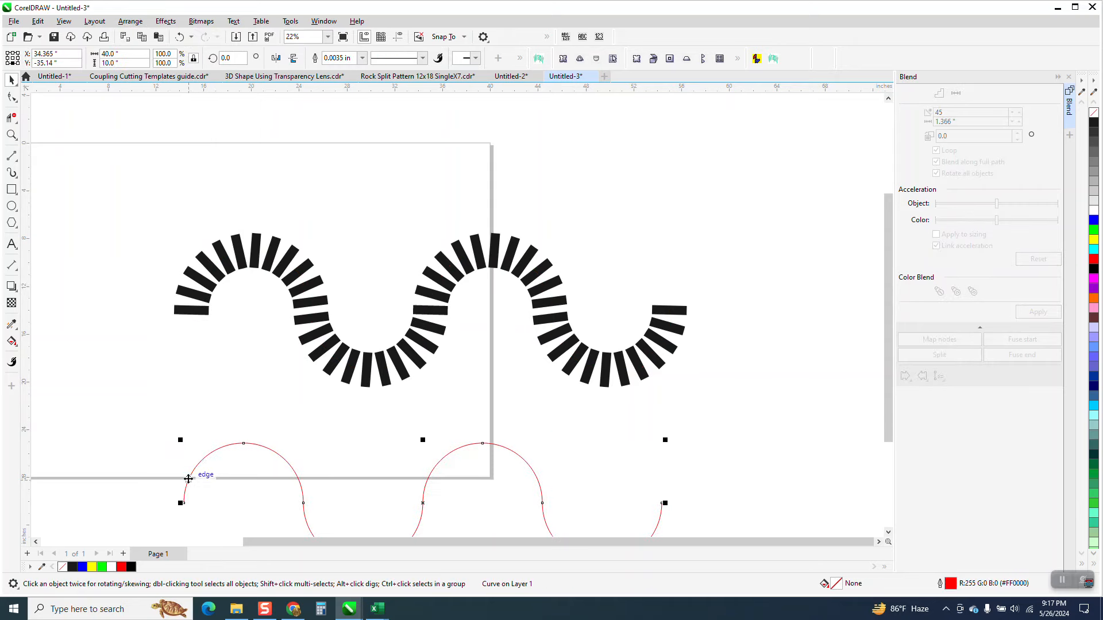
pyautogui.scroll(-2, 185, 474)
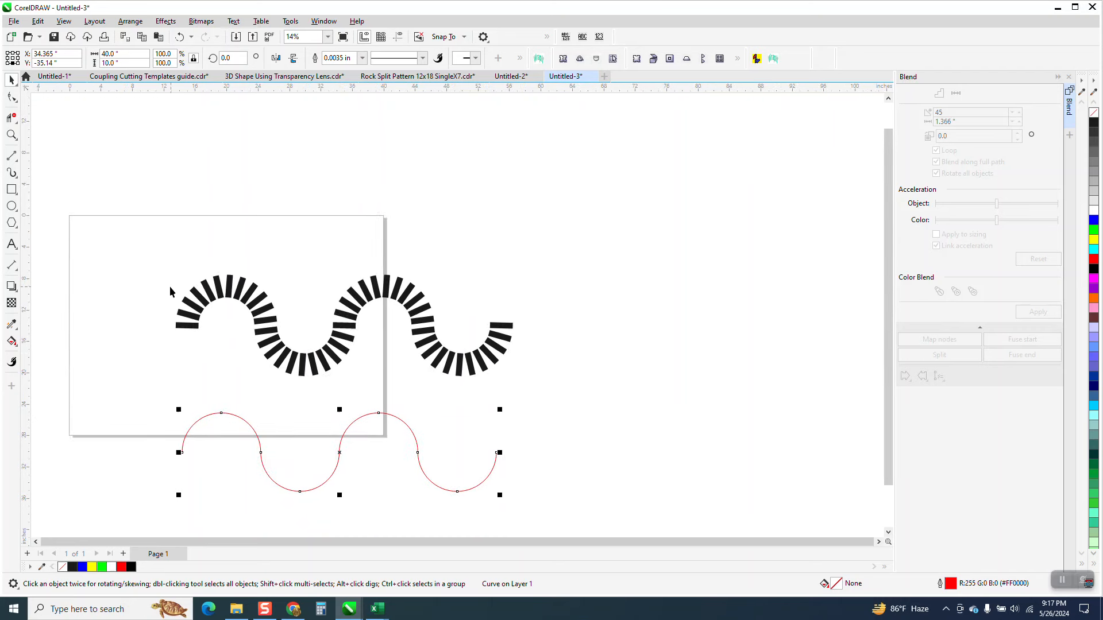
pyautogui.moveTo(459, 380); pyautogui.dragTo(552, 397)
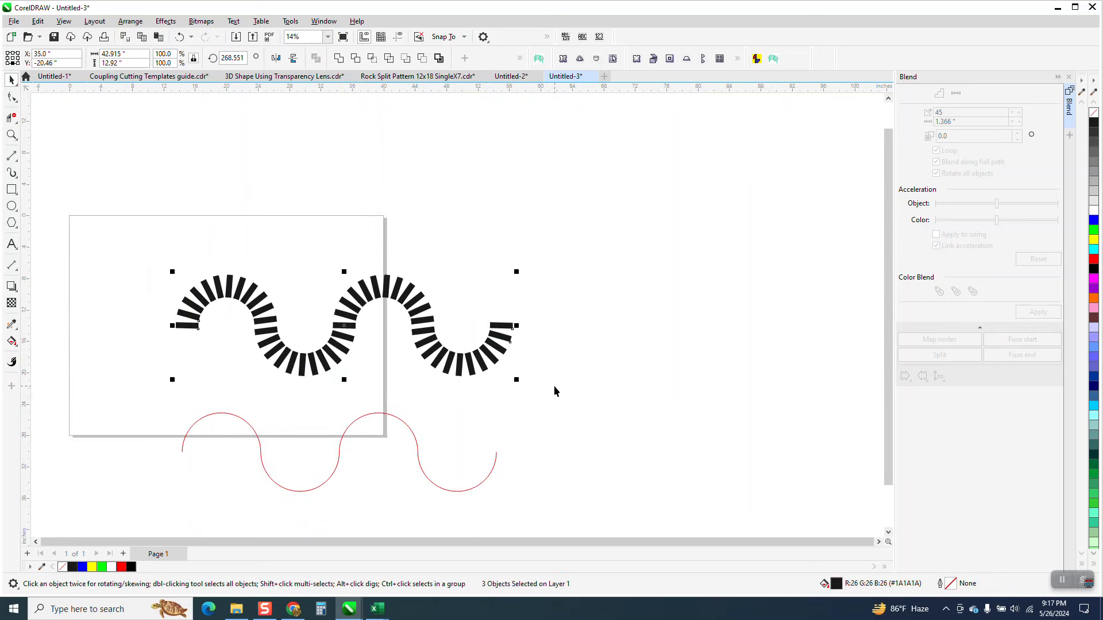